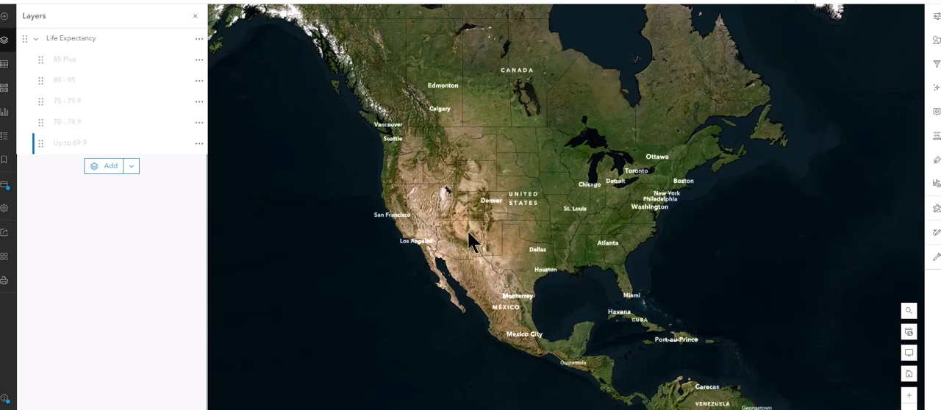
right_click(130, 66)
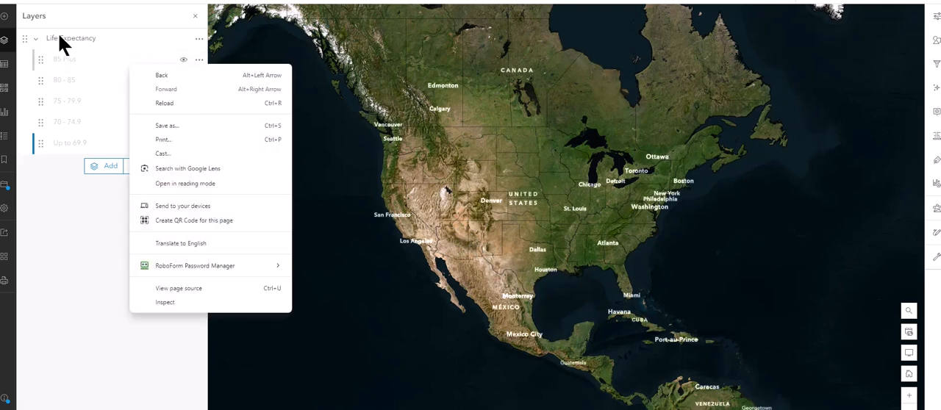
left_click(81, 258)
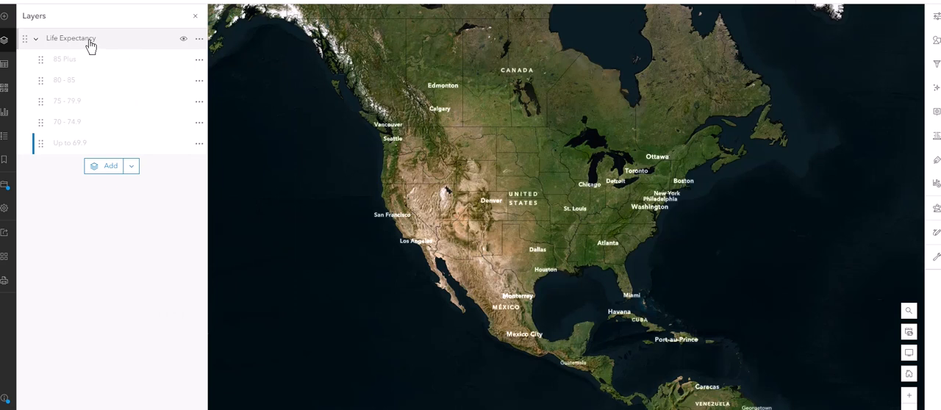
scroll(505, 217, "up", 2)
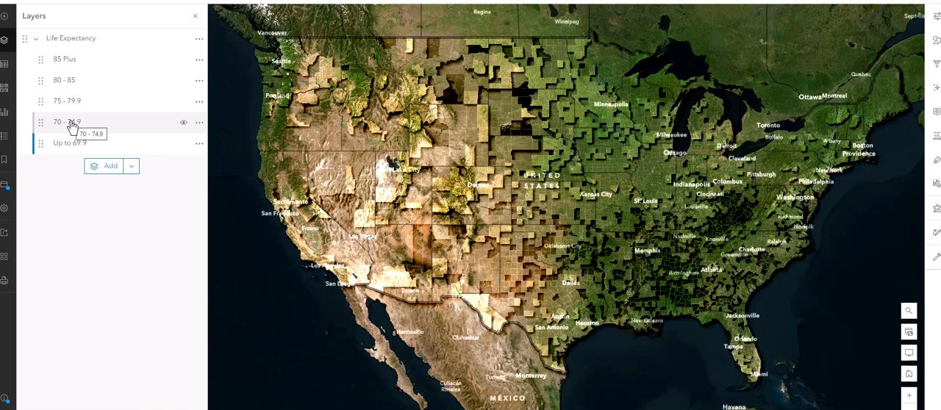
Step: Isolate the 85 Plus layer by hiding the other life expectancy layers, show them all again, and examine the county labels up close
left_click(184, 82)
left_click(183, 101)
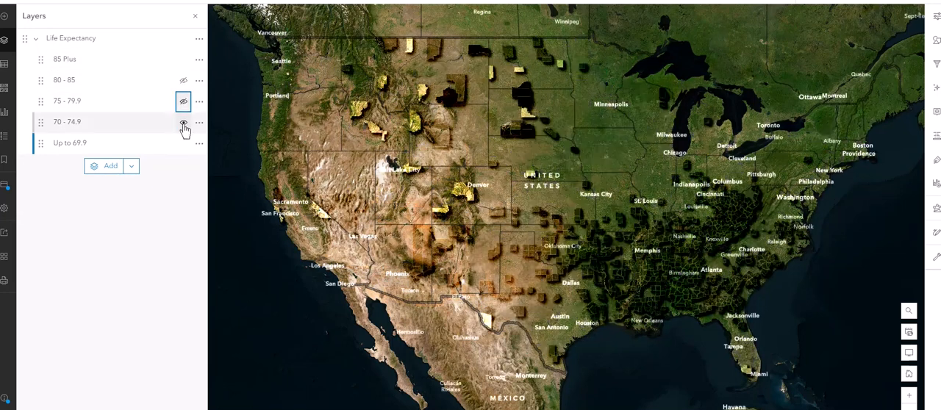
left_click(184, 123)
left_click(183, 144)
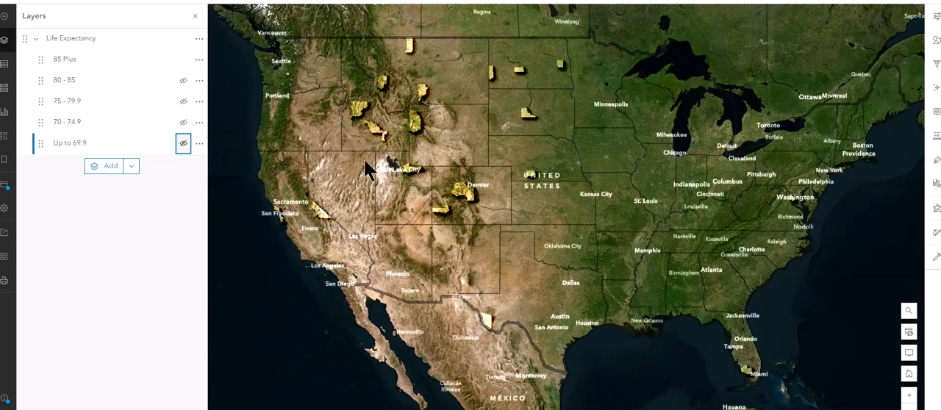
left_click(183, 144)
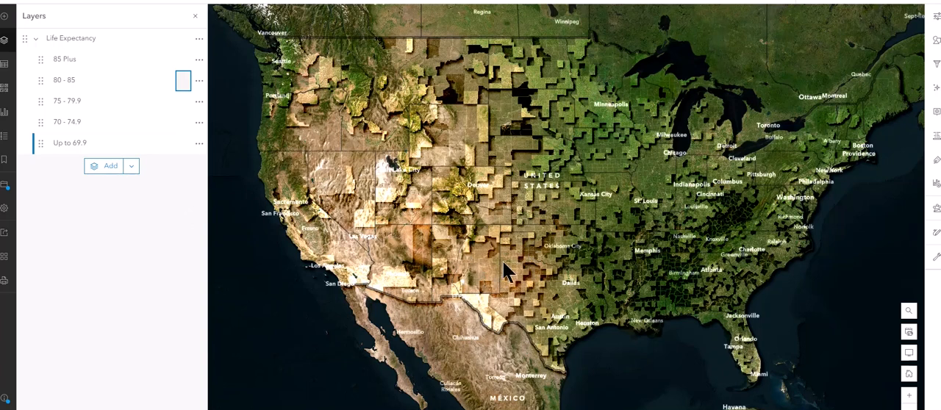
scroll(503, 262, "up", 1)
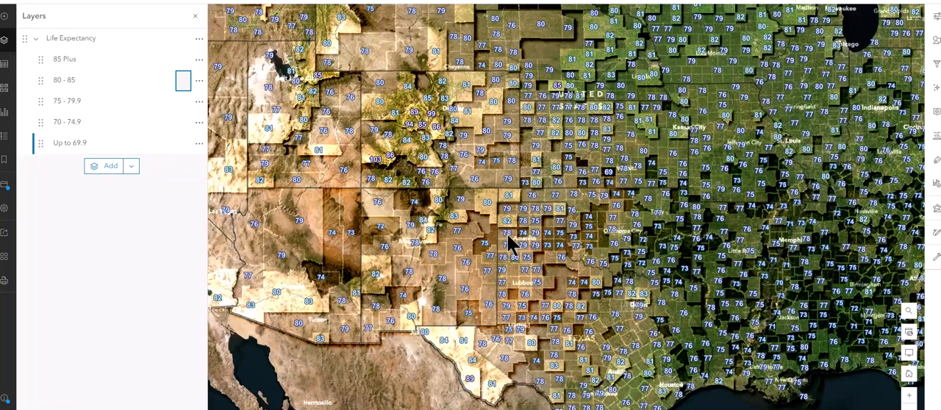
left_click_drag(525, 197, 577, 274)
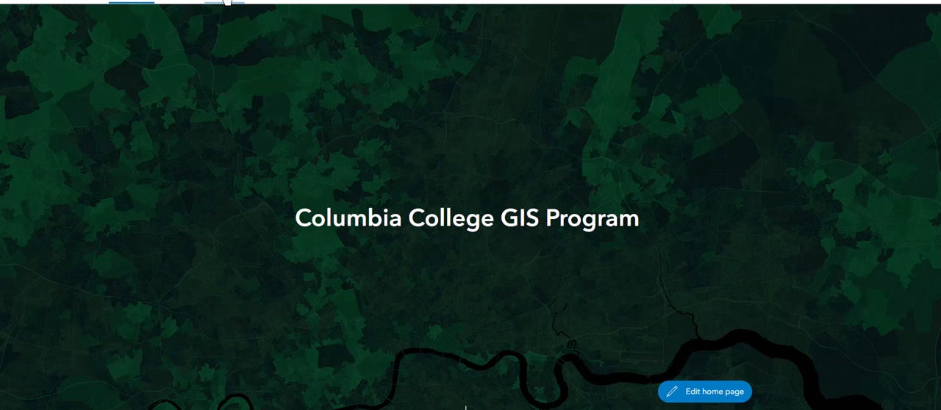
Step: Open a new map from the organization's home page and choose Imagery as its basemap
left_click(226, 2)
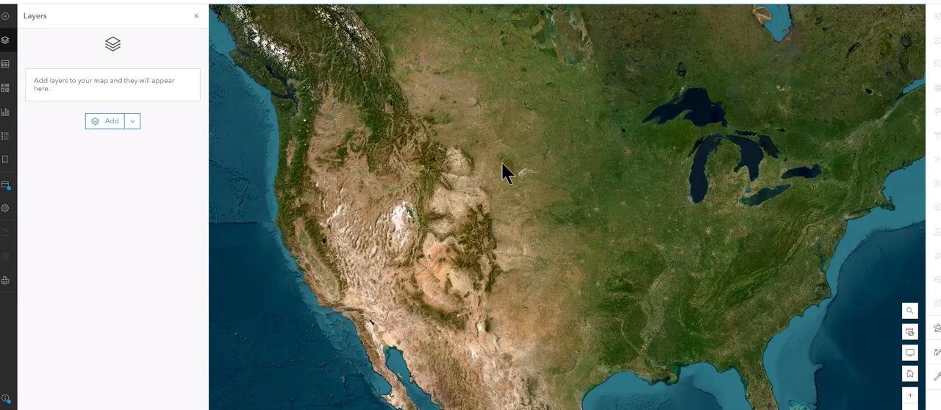
left_click(4, 94)
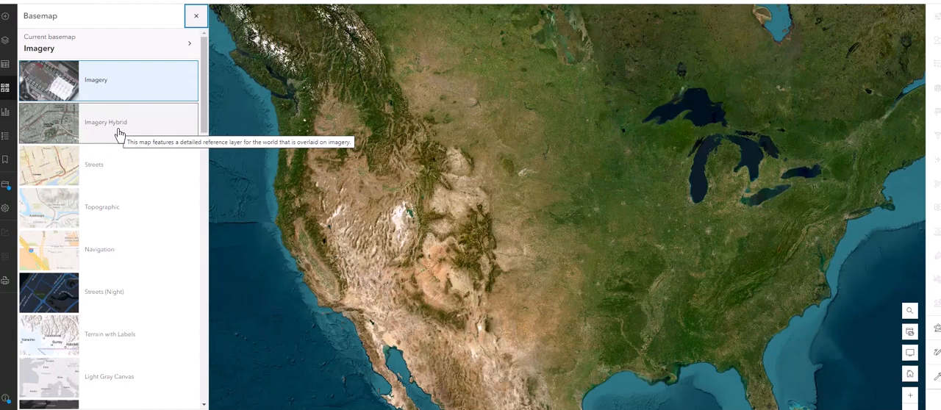
left_click(115, 84)
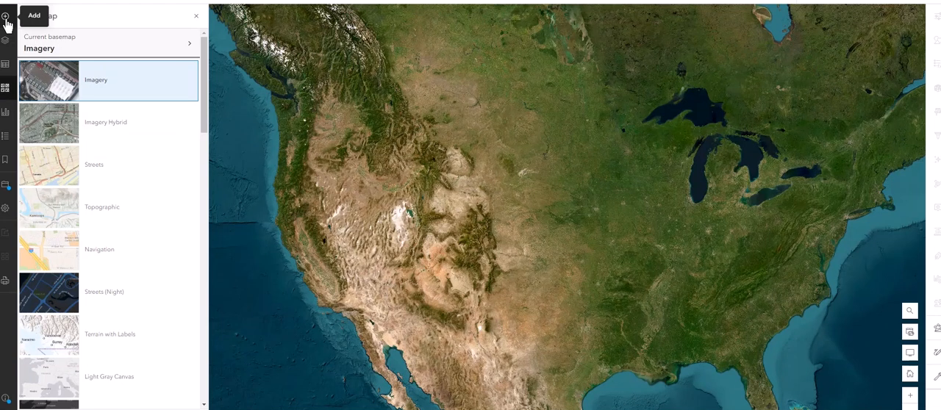
Step: Start saving the map and give it the title "Life Expectancy Nelson Video Demo"
left_click(4, 188)
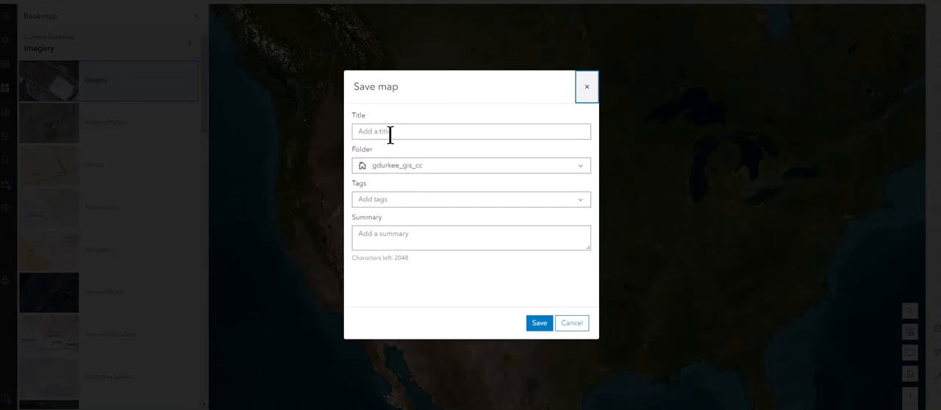
left_click(391, 132)
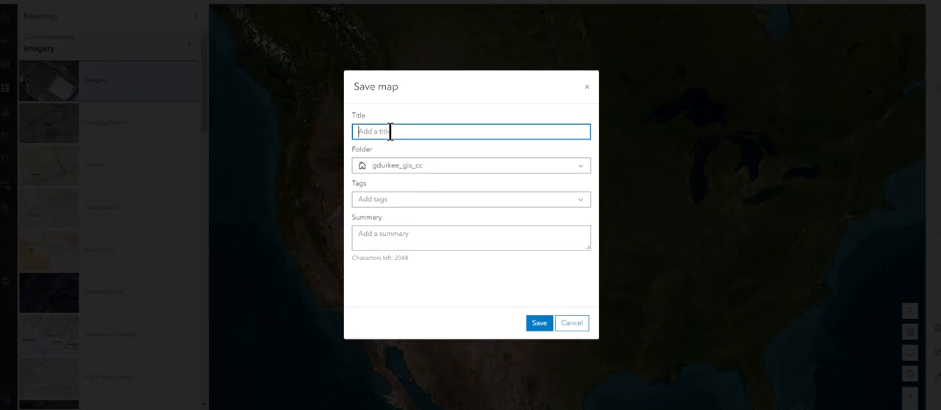
type("Life Expectancy Nelson Video Demo")
Step: Choose the Geog 66 F24 folder as the save location and save the map
left_click(432, 168)
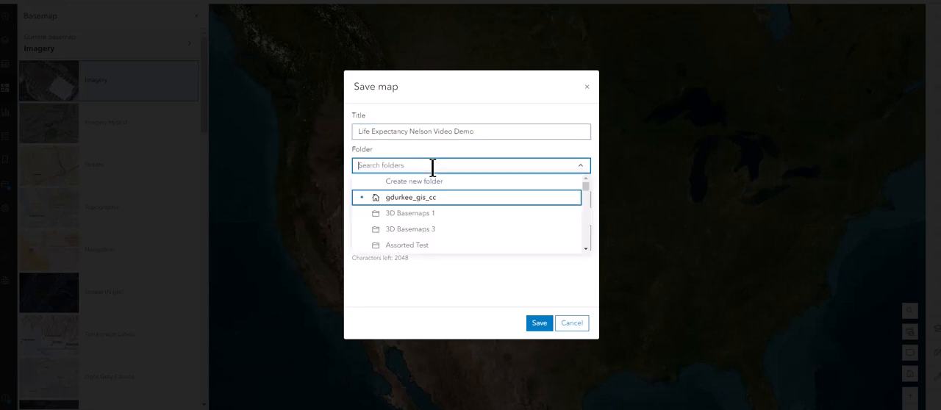
scroll(448, 213, "down", 2)
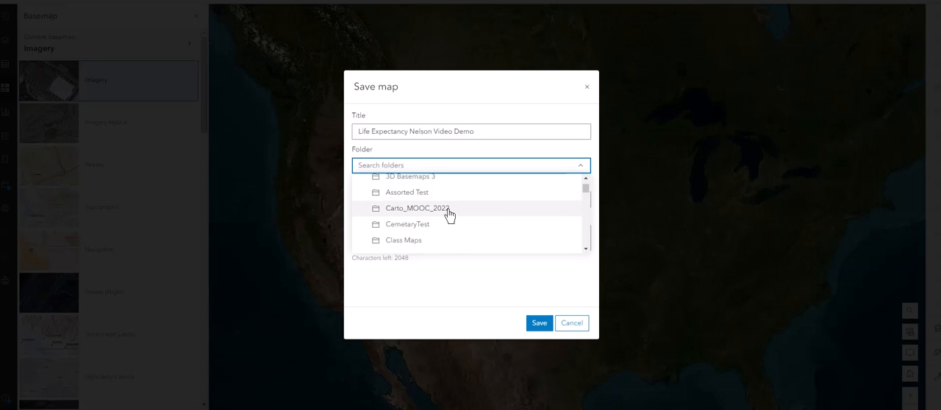
scroll(441, 213, "down", 5)
scroll(426, 219, "down", 3)
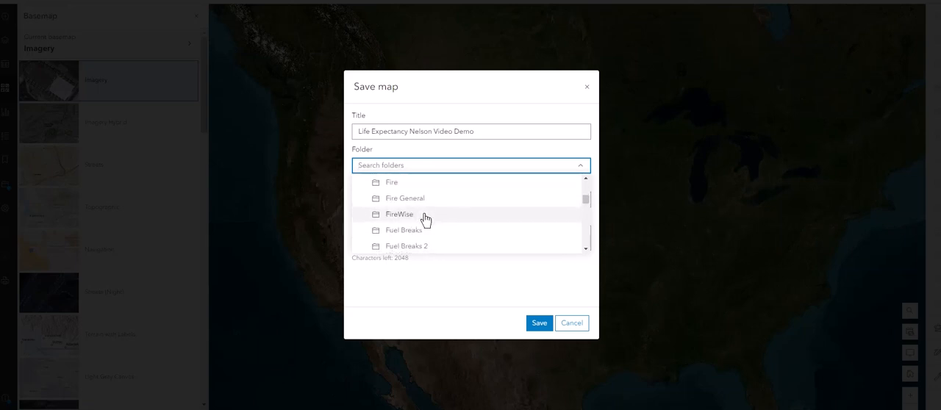
scroll(423, 218, "down", 2)
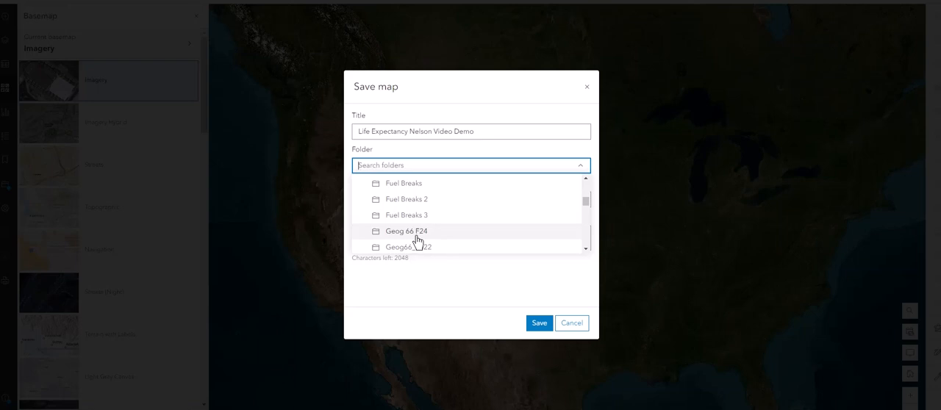
left_click(408, 231)
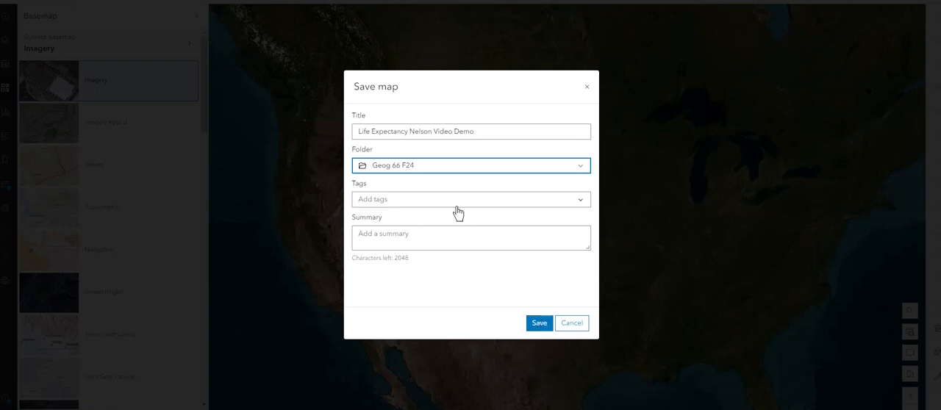
left_click(537, 325)
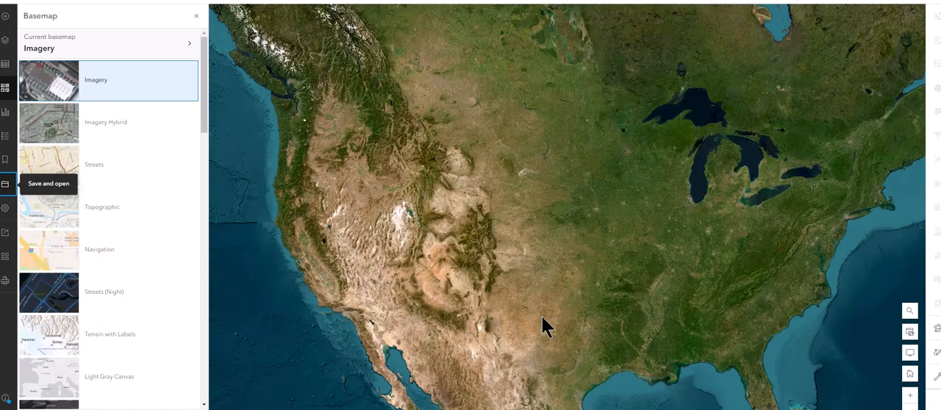
Step: Browse for layers to add, set the source to Living Atlas, and search for "life expectancy"
left_click(195, 16)
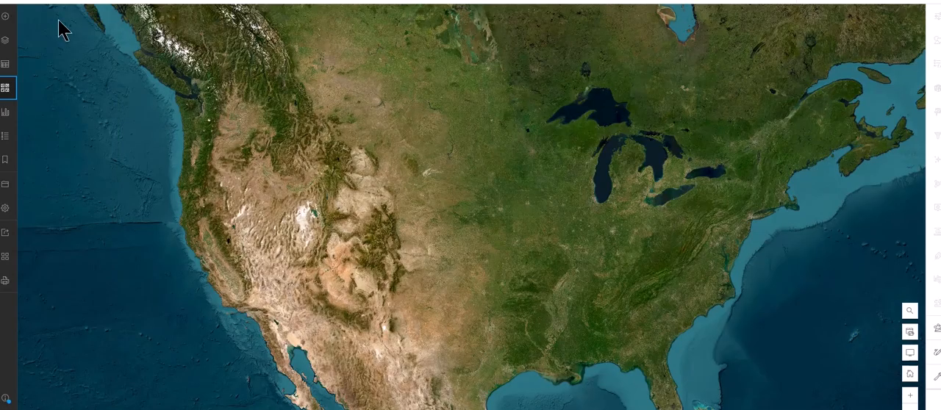
left_click(5, 17)
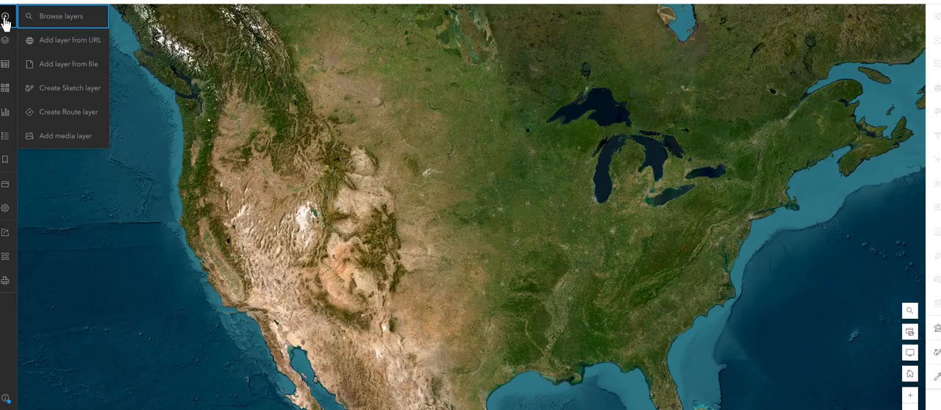
left_click(52, 22)
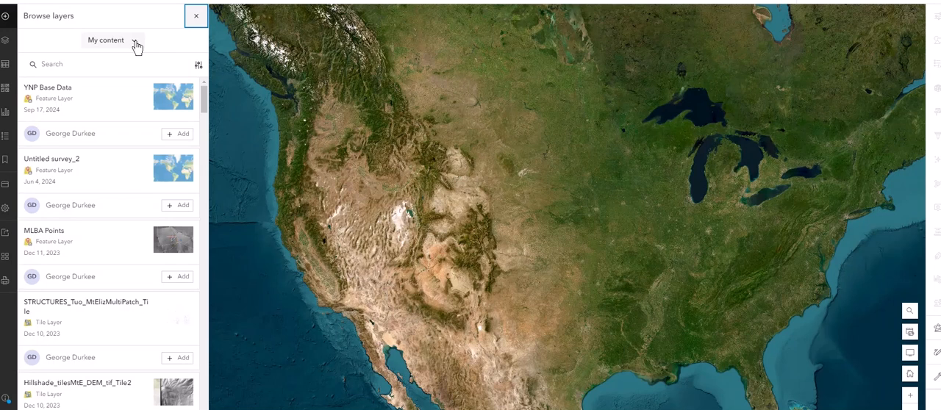
left_click(134, 43)
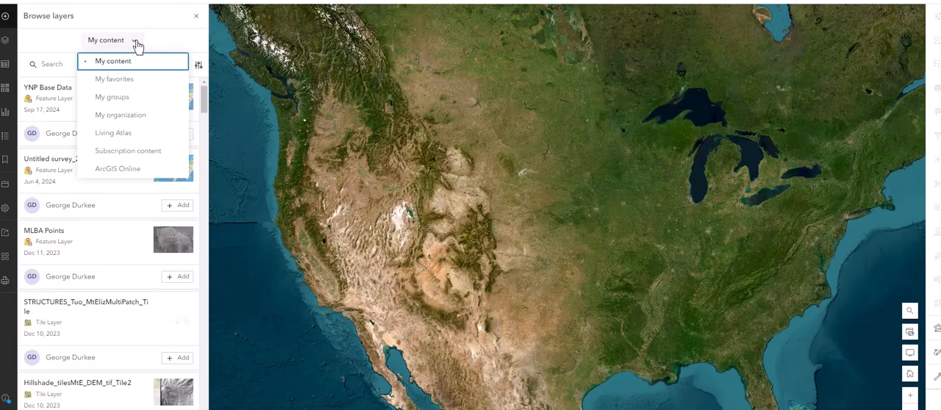
left_click(114, 134)
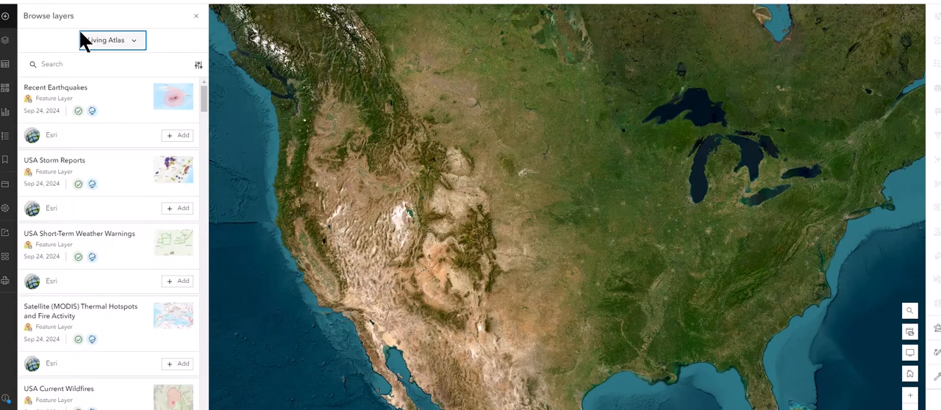
left_click(51, 65)
type("l")
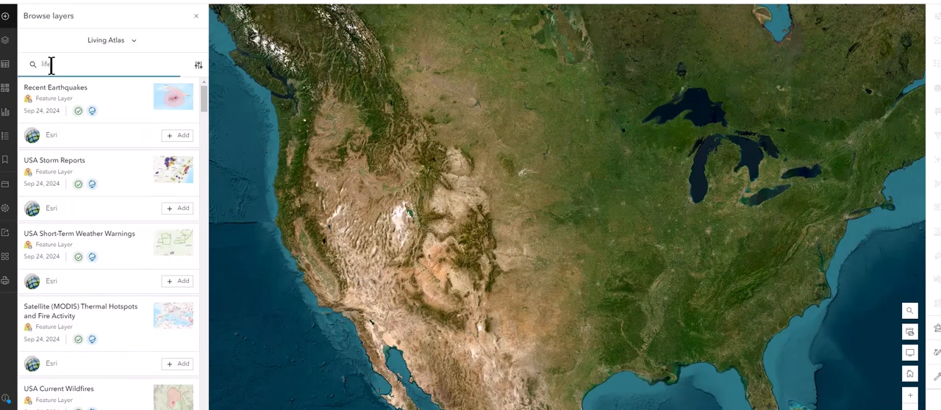
type("ife expectancy")
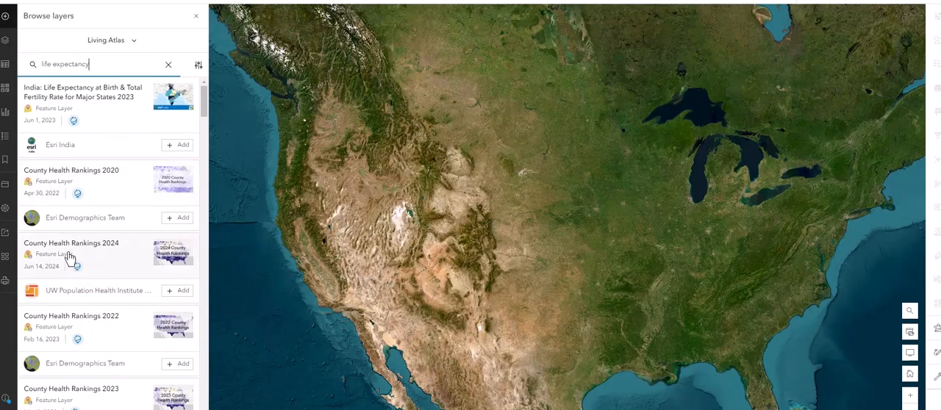
Step: View the details of the County Health Rankings 2024 feature layer, add it to the map, and finish browsing layers
left_click(122, 256)
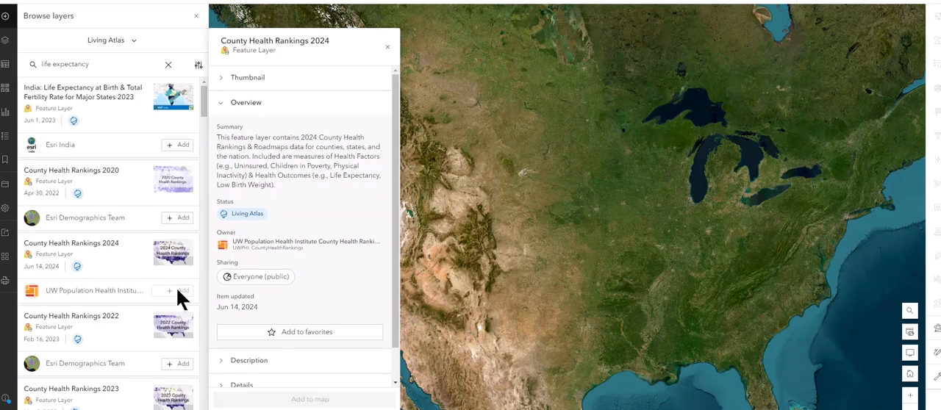
left_click(176, 290)
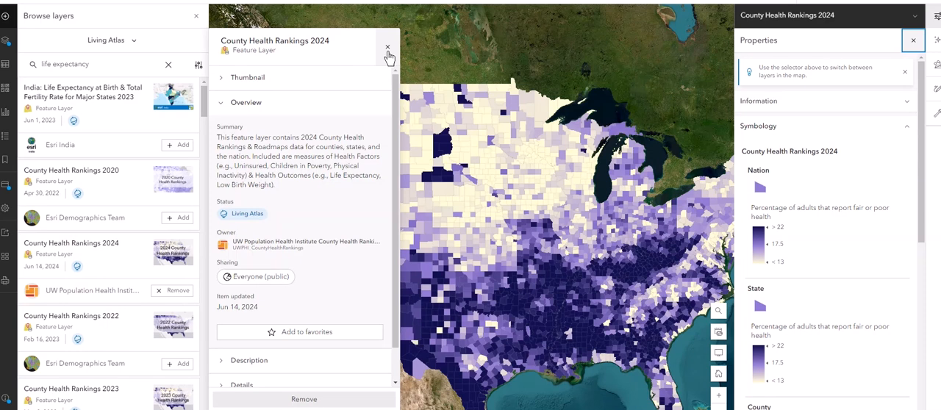
left_click(387, 50)
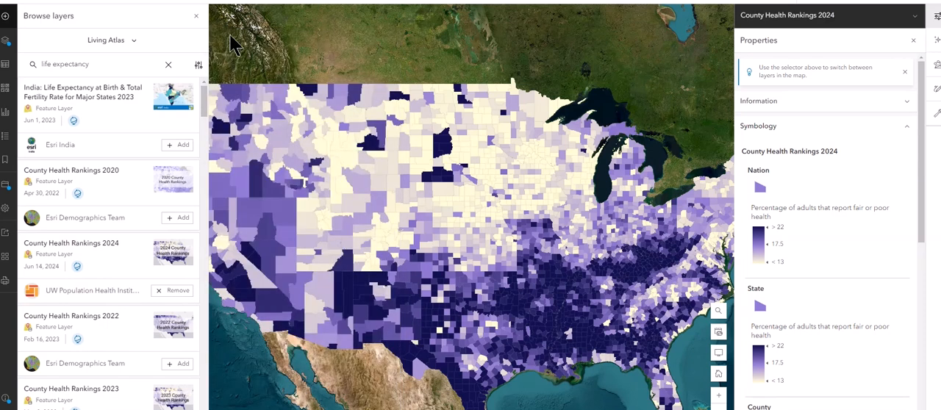
left_click(196, 17)
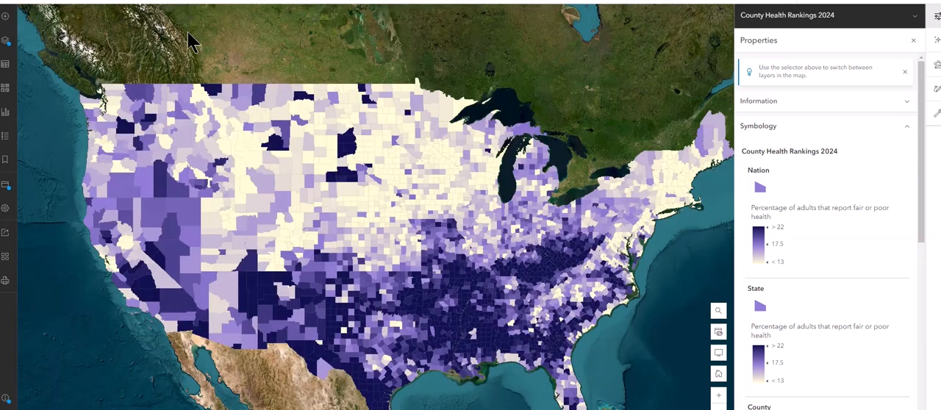
Step: Expand the County Health Rankings 2024 group in the map's layer list and ungroup it
left_click(5, 44)
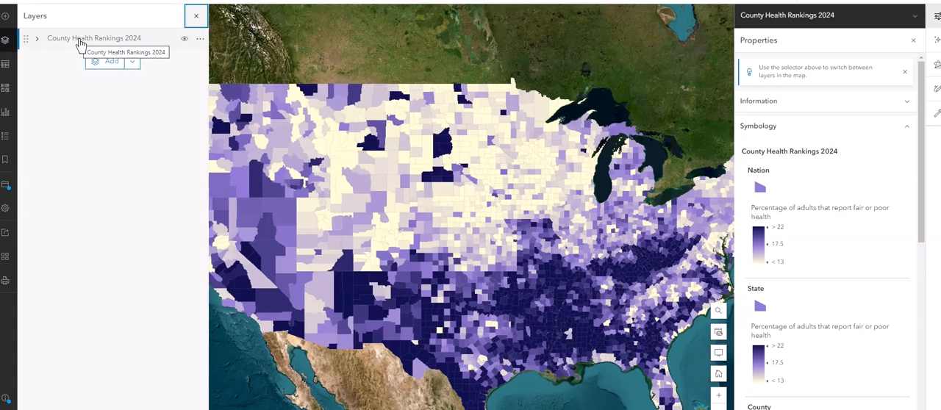
left_click(37, 41)
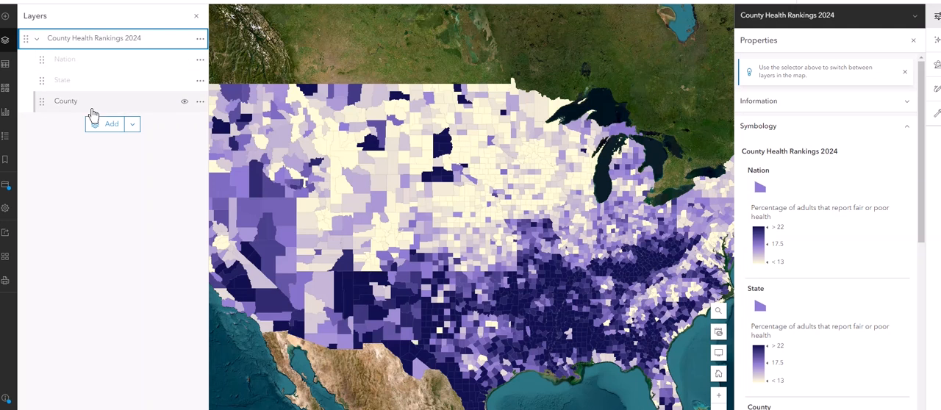
left_click(200, 39)
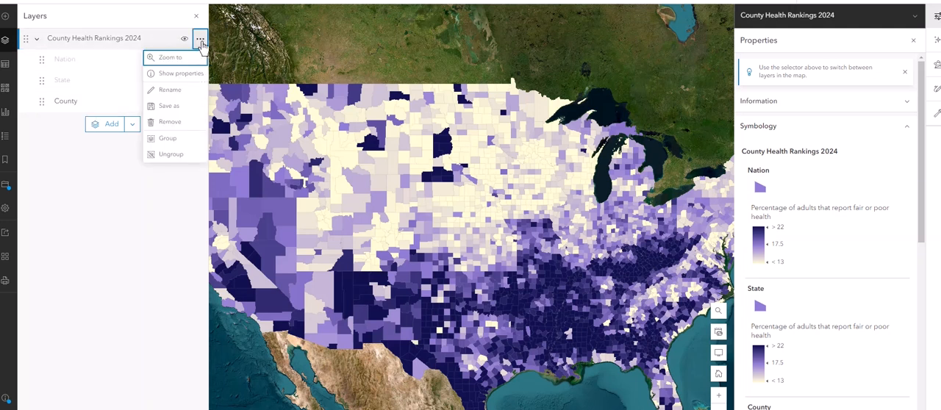
left_click(173, 156)
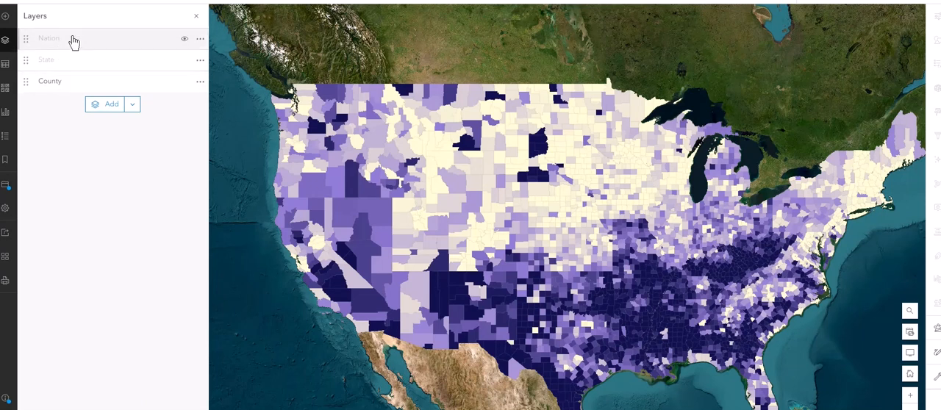
Step: Remove the Nation and State layers from the map so only the County layer is left
left_click(201, 41)
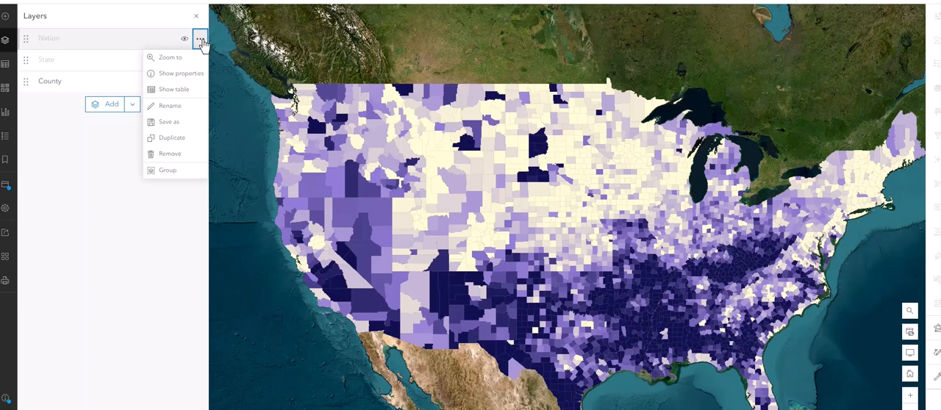
left_click(178, 156)
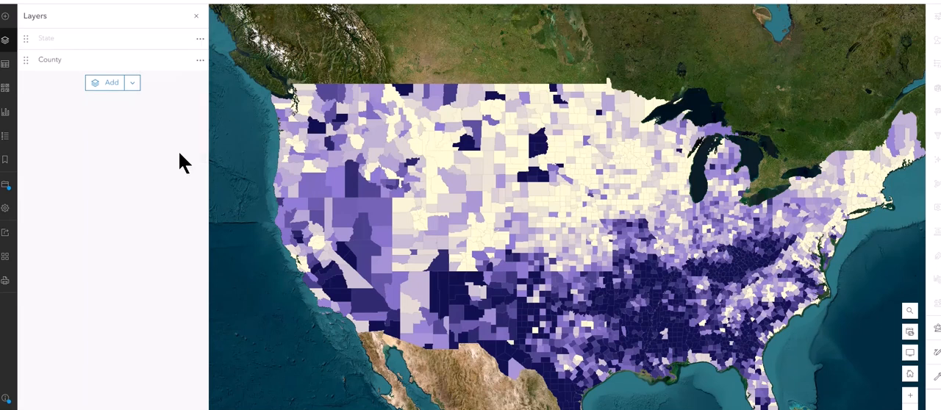
left_click(201, 40)
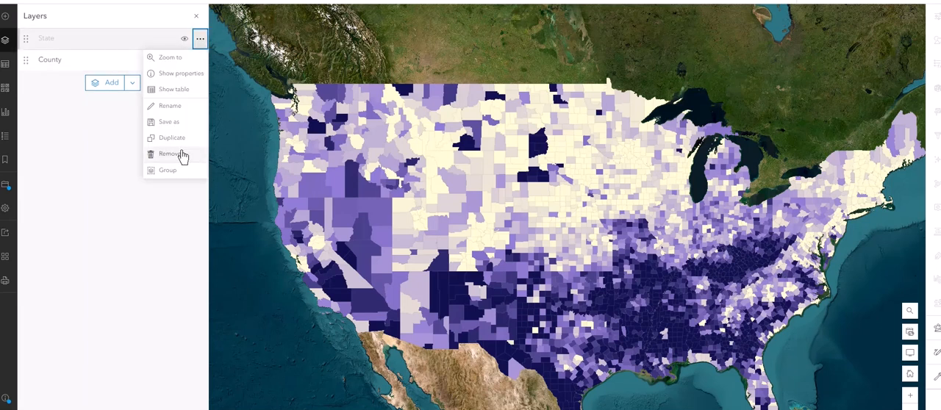
left_click(182, 152)
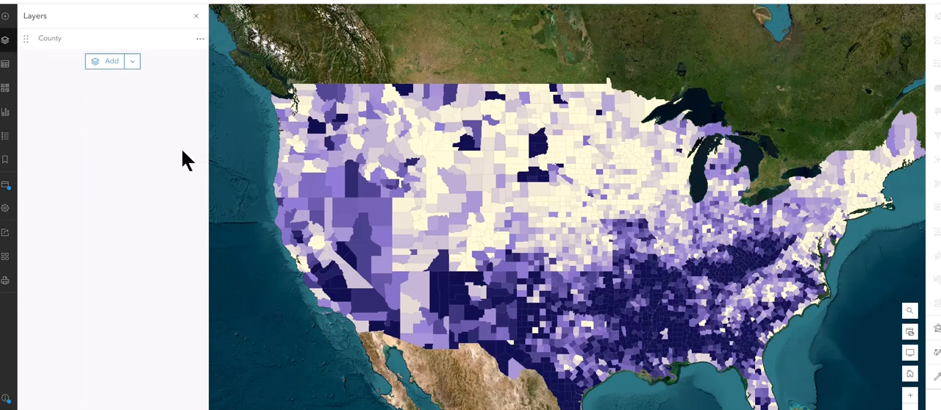
Step: Change the County layer's style to Location (single symbol) and close the style settings
left_click(62, 40)
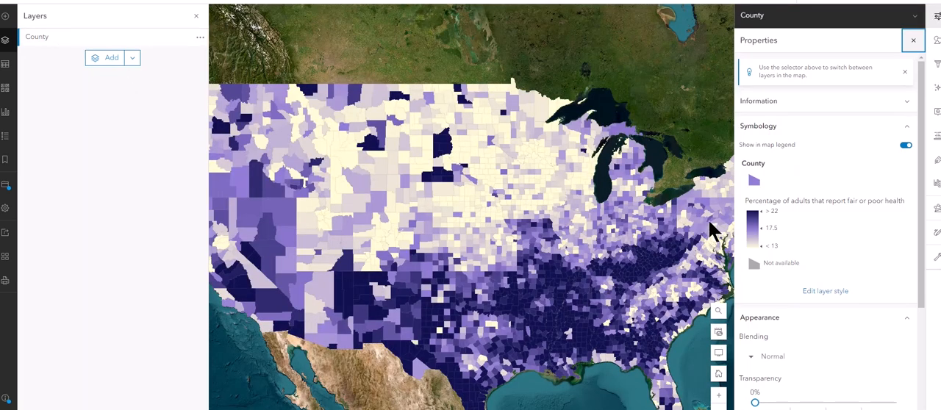
scroll(820, 248, "down", 3)
scroll(816, 251, "up", 2)
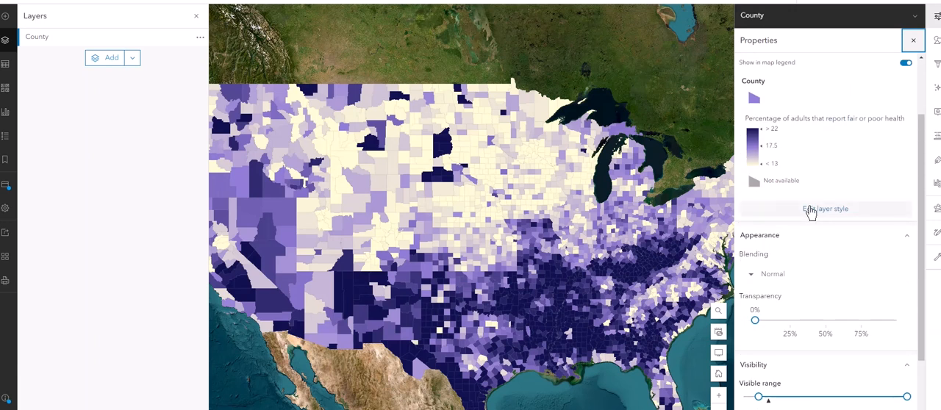
left_click(811, 211)
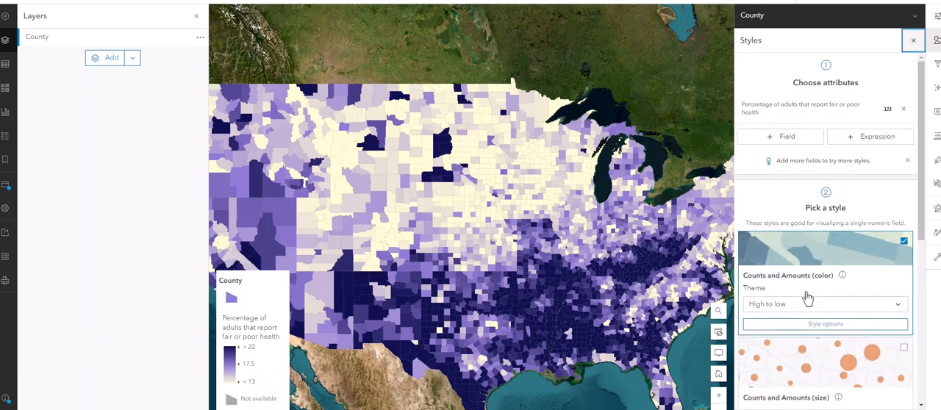
scroll(813, 280, "down", 2)
scroll(820, 252, "down", 2)
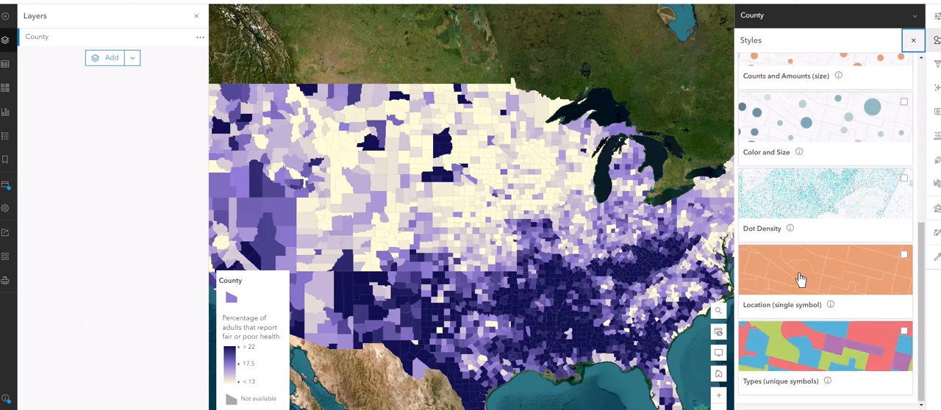
left_click(800, 280)
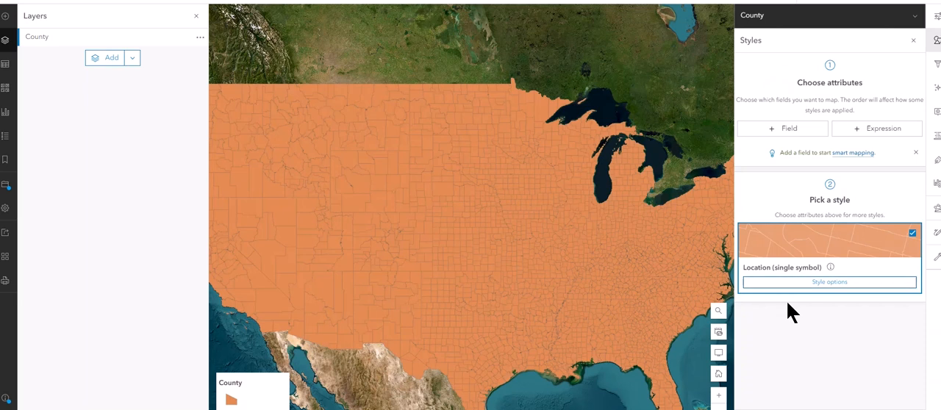
left_click(937, 40)
left_click(937, 41)
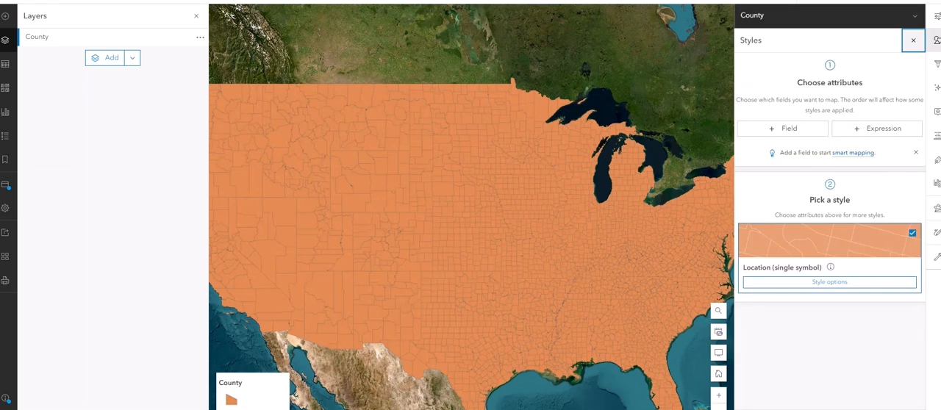
left_click(937, 40)
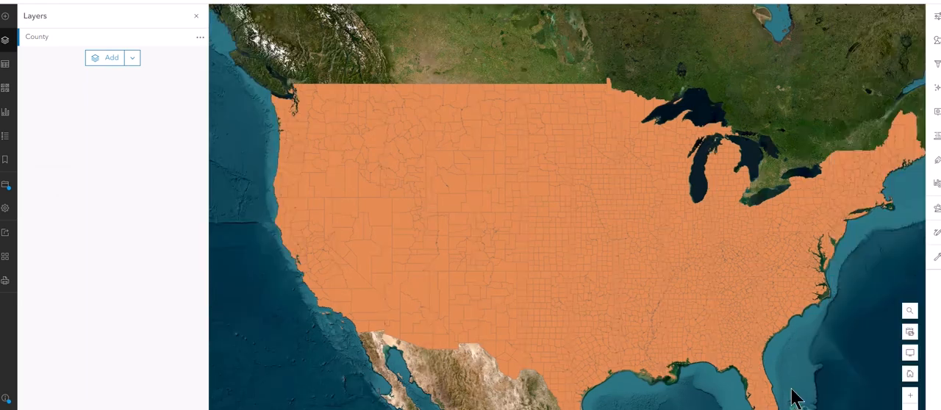
Step: Add a filter to the County layer, search the fields for "average", and use "Average expected number of years of life from birth"
left_click(61, 40)
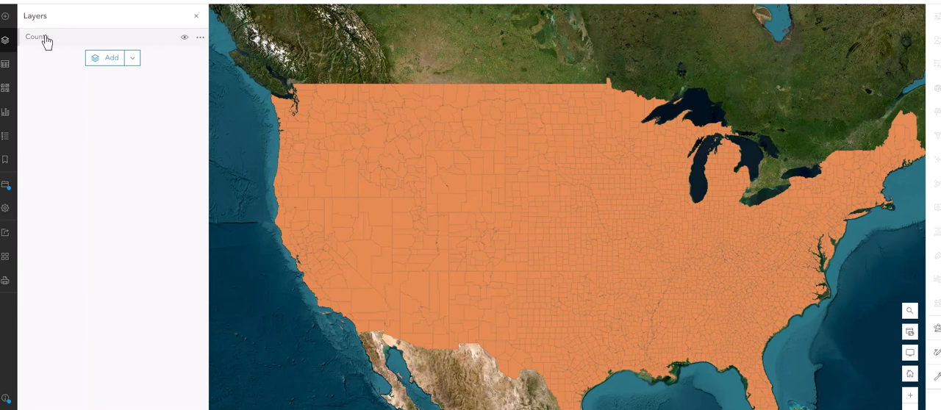
left_click(45, 41)
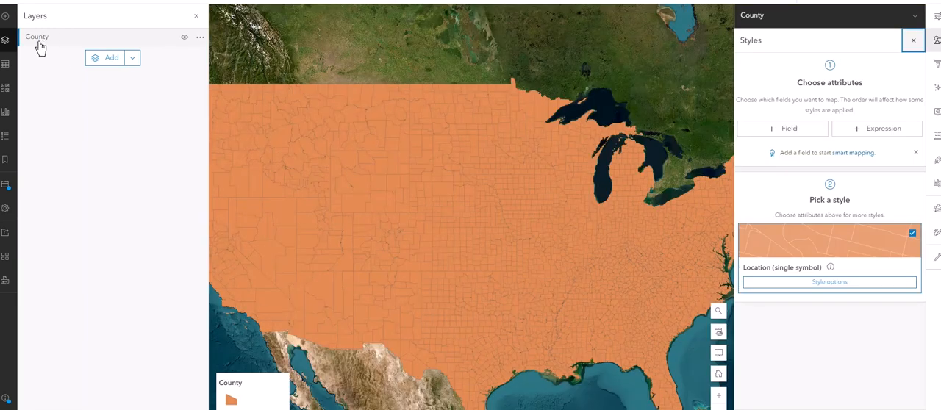
left_click(937, 66)
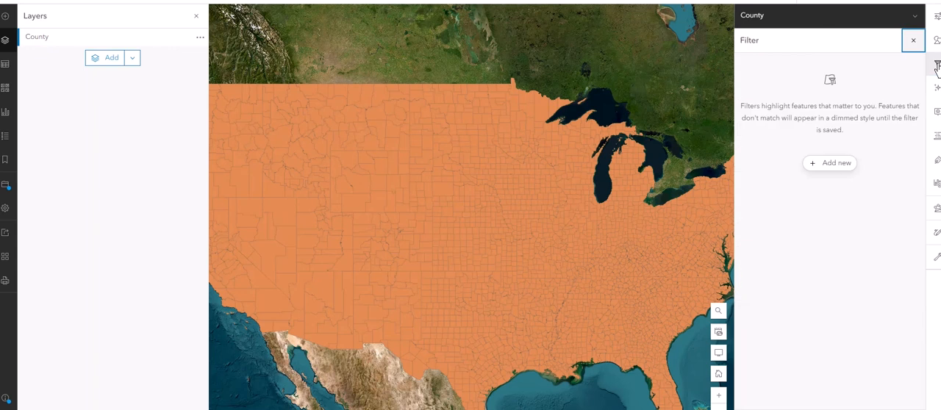
left_click(825, 165)
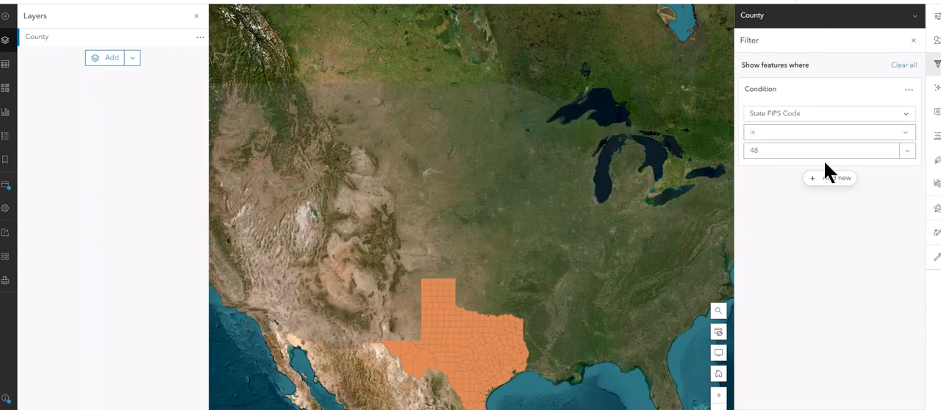
left_click(802, 115)
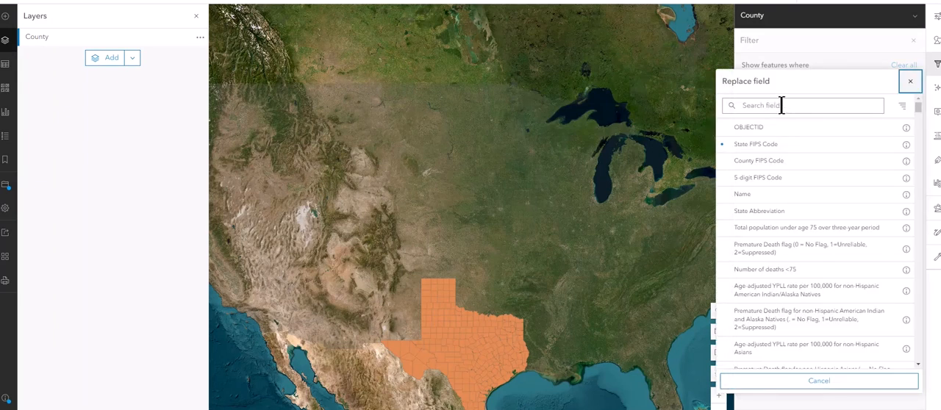
left_click(782, 105)
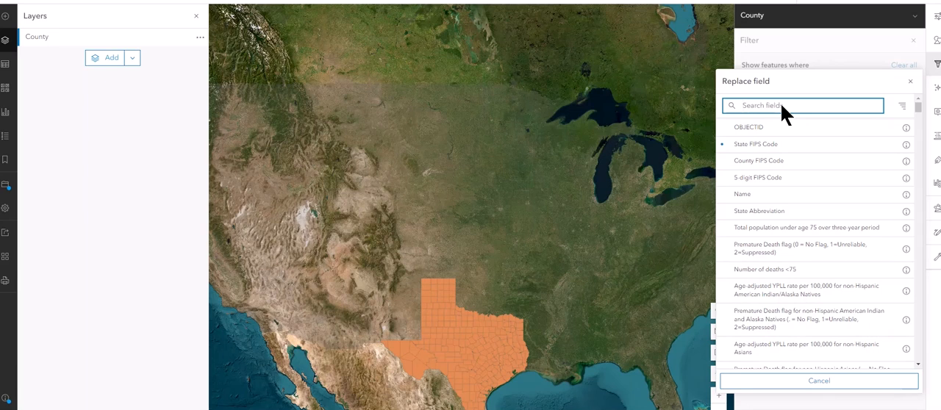
type("average")
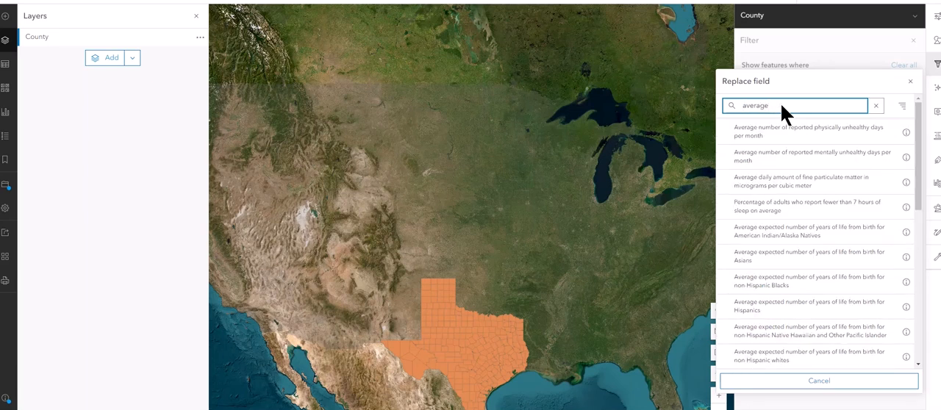
scroll(807, 290, "down", 2)
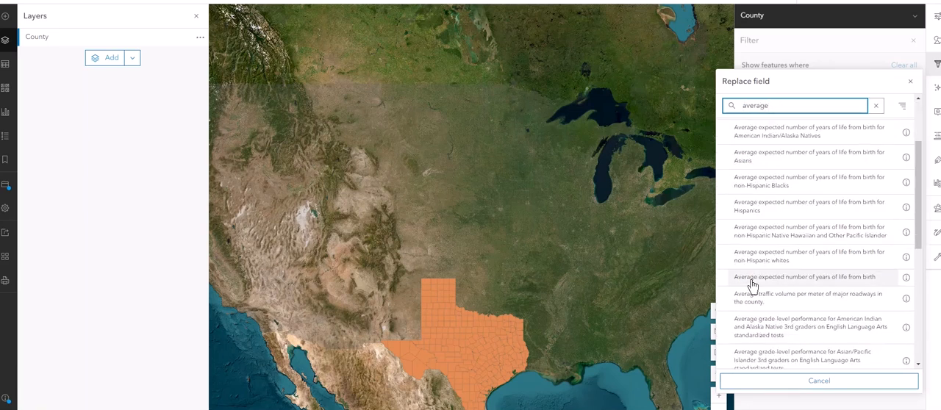
left_click(800, 279)
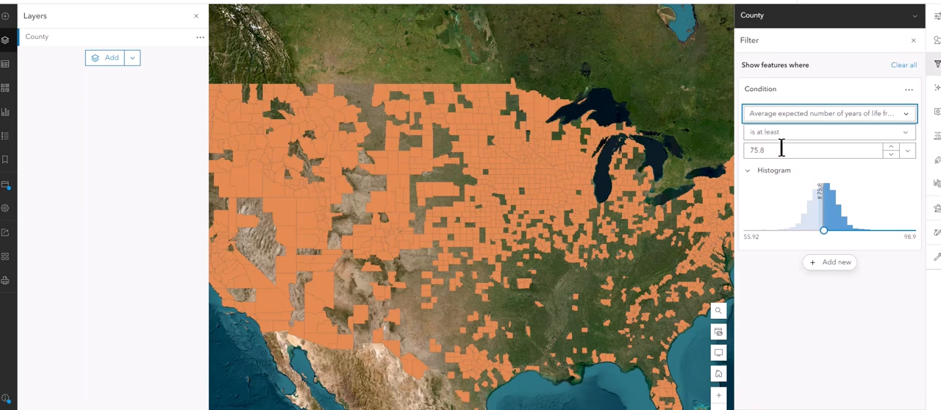
Step: Set the County layer's filter condition to "is at least" 85 and close the filter settings
left_click_drag(781, 150, 741, 152)
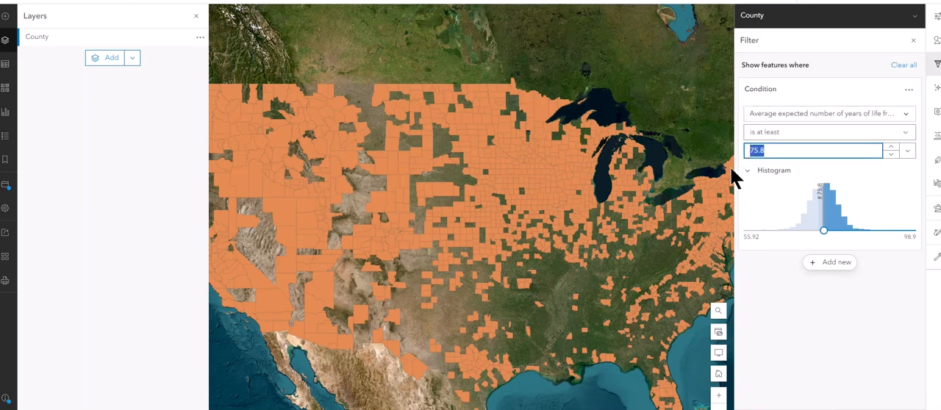
type("8")
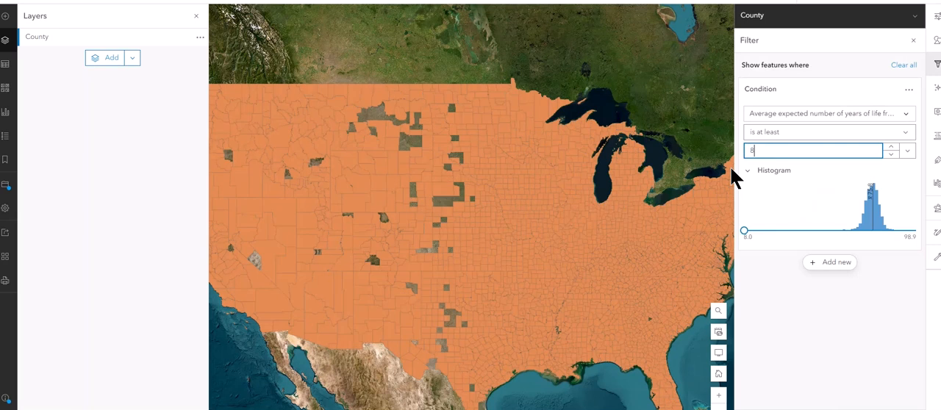
type("5")
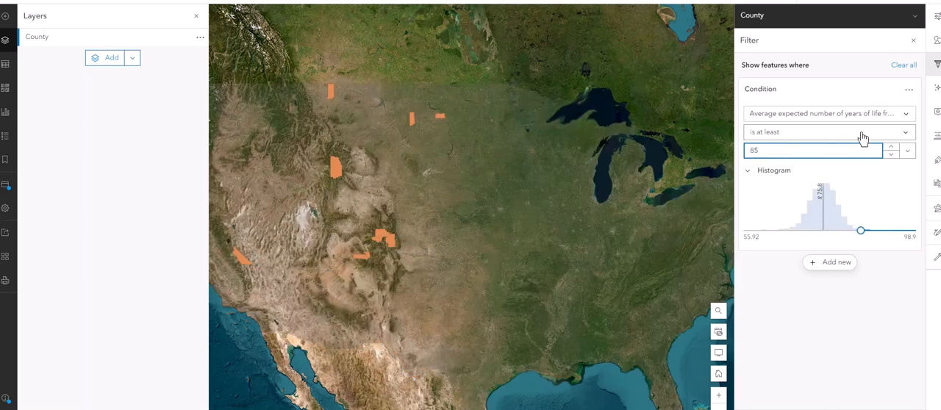
left_click(790, 138)
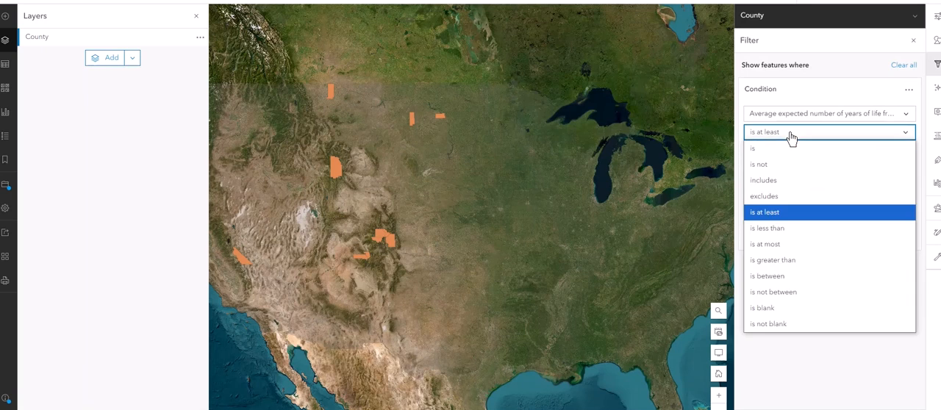
left_click(781, 212)
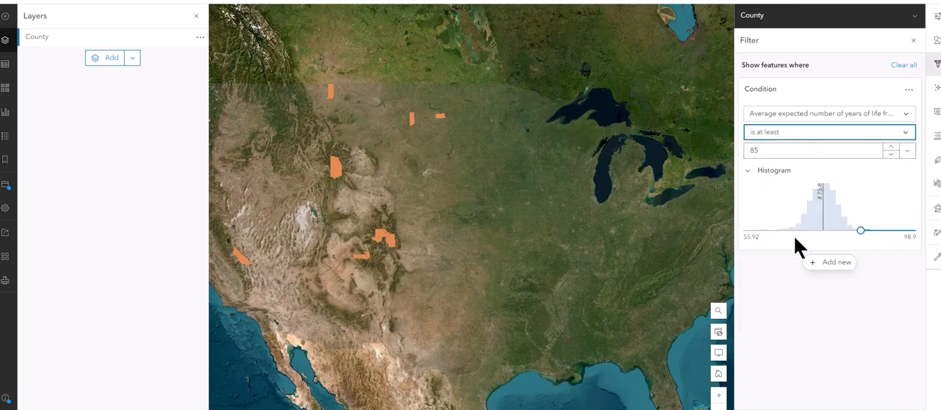
left_click(914, 40)
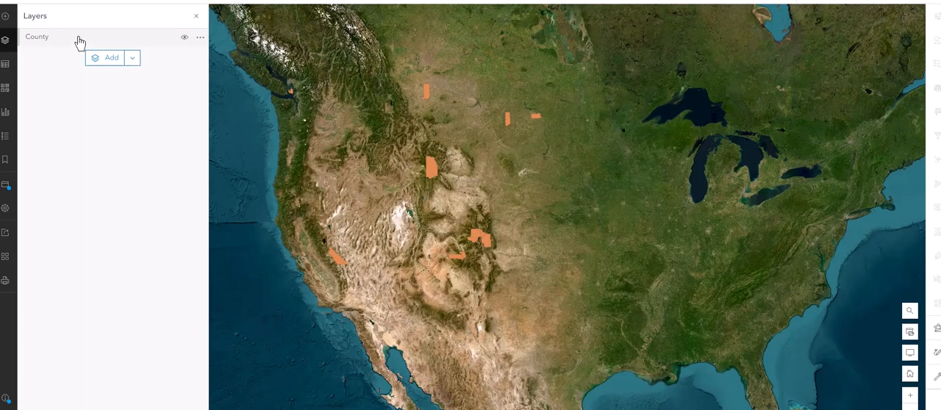
Step: Rename the County layer as "Age 85+"
left_click(200, 41)
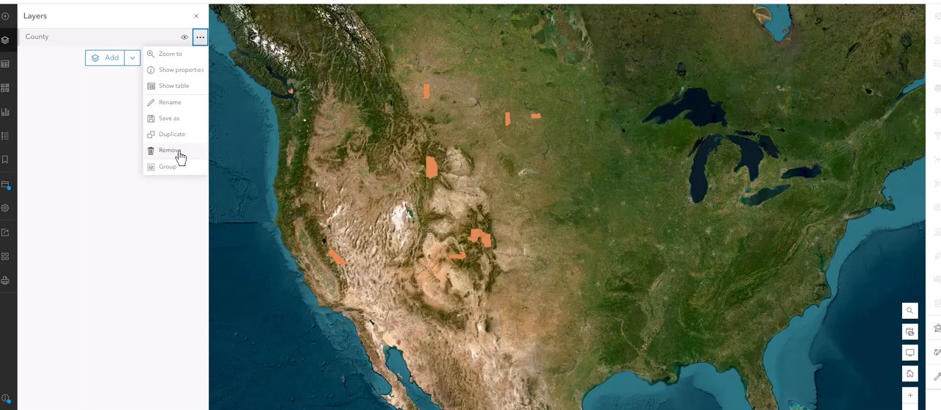
left_click(176, 104)
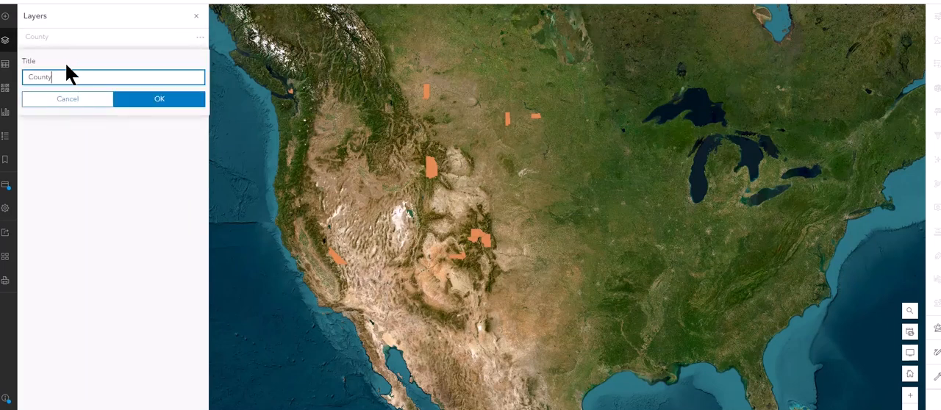
key("BackSpace")
key("BackSpace")
key("BackSpace")
key("BackSpace")
type("Ag")
key("Return")
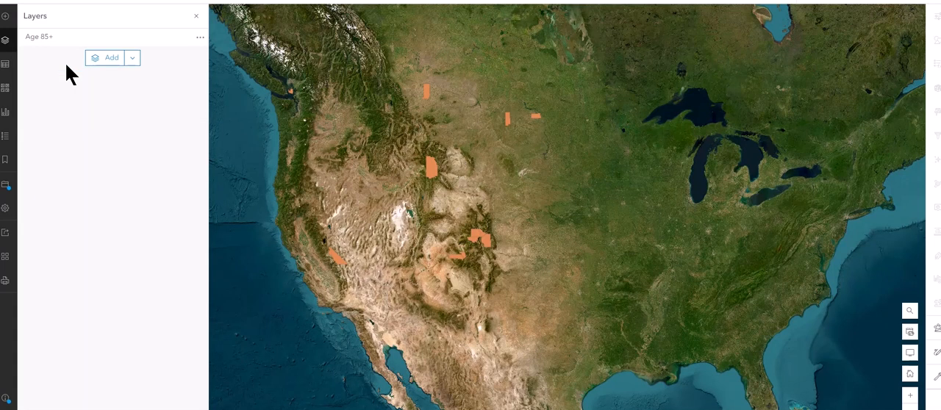
Step: Duplicate the Age 85+ layer and move the copy below the original in the layer order
left_click(199, 42)
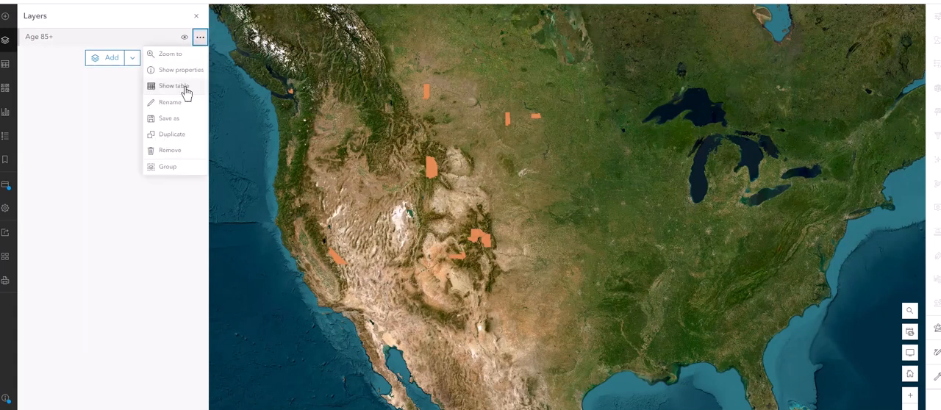
left_click(177, 133)
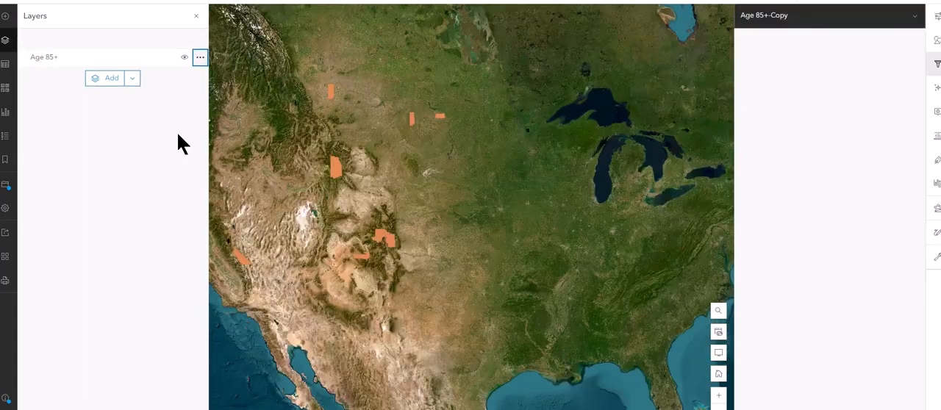
left_click(51, 59)
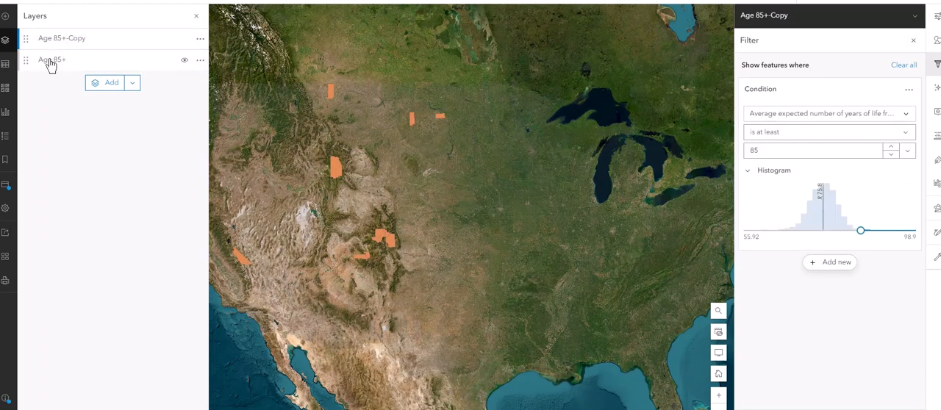
mouse_move(23, 46)
left_mouse_down()
mouse_move(25, 36)
mouse_move(31, 55)
left_mouse_up()
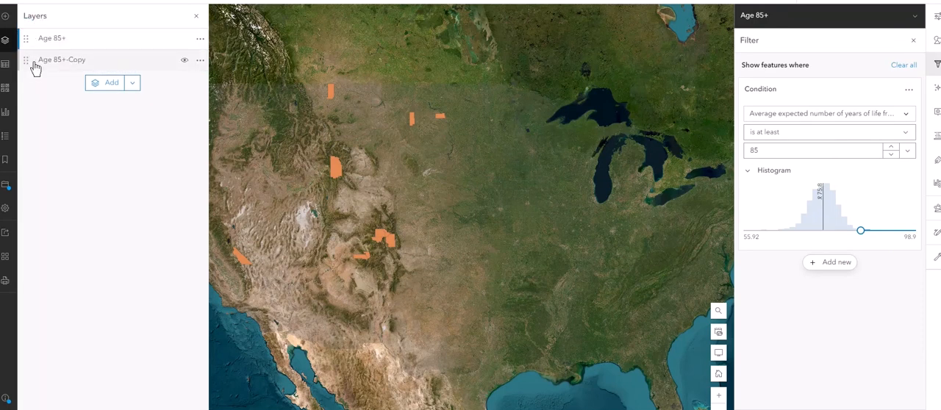
Step: Change the Age 85+-Copy layer's filter condition to "is between" 80 and 84.99 and close the filter settings
left_click(50, 62)
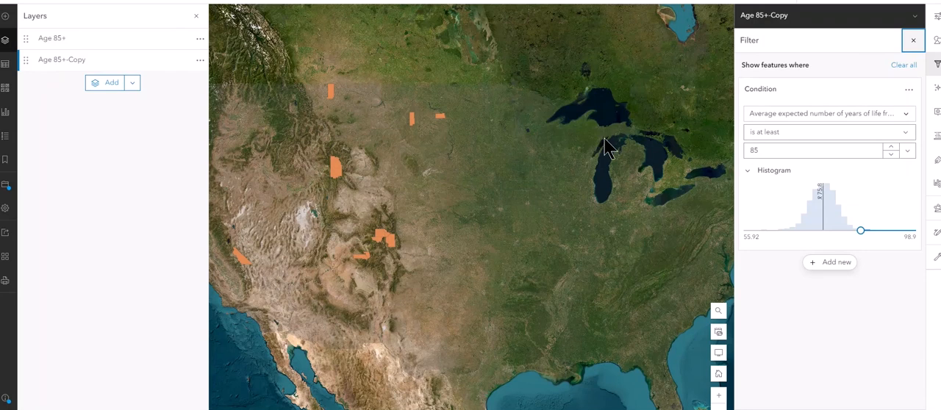
left_click(811, 138)
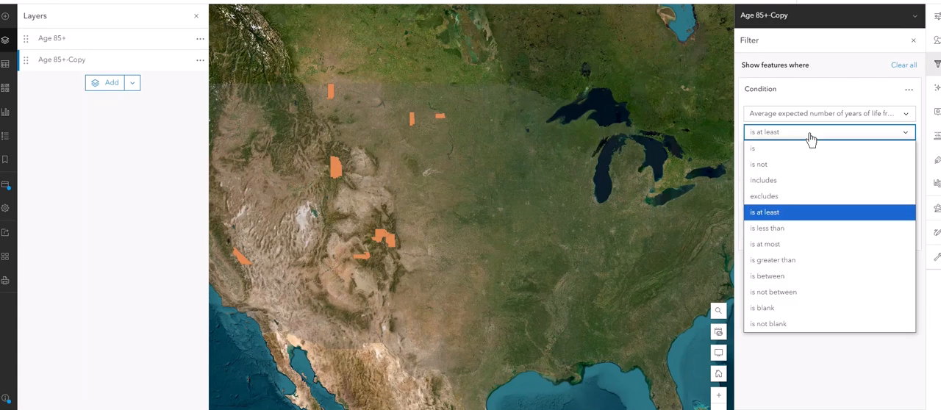
left_click(795, 277)
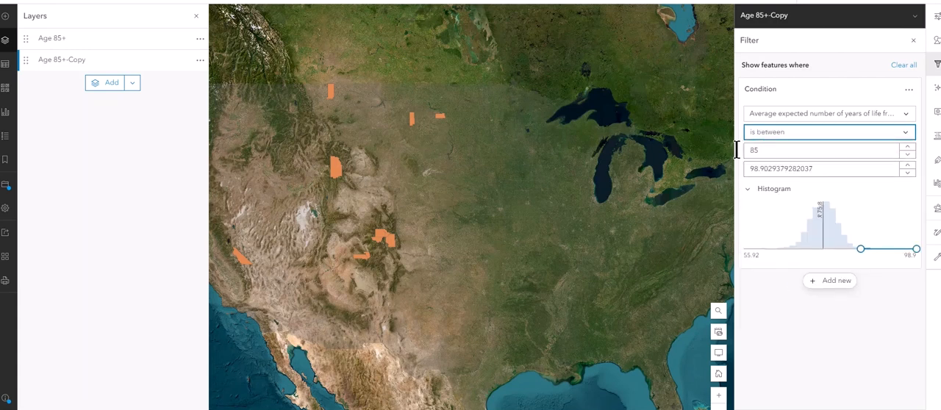
key("Tab")
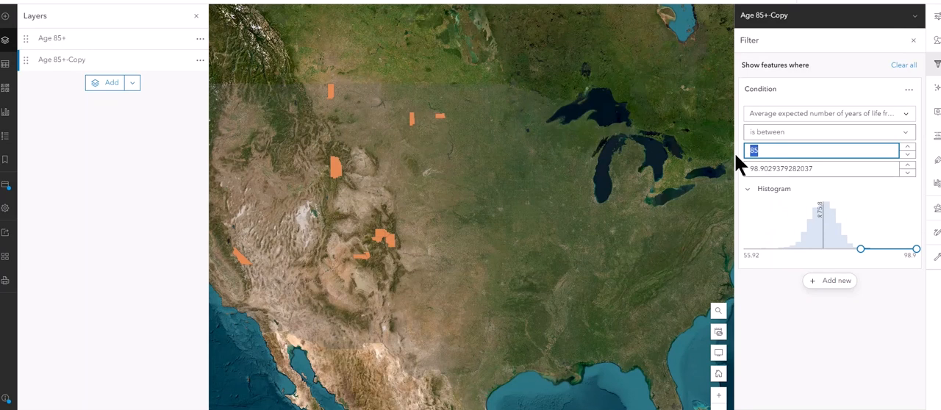
type("80")
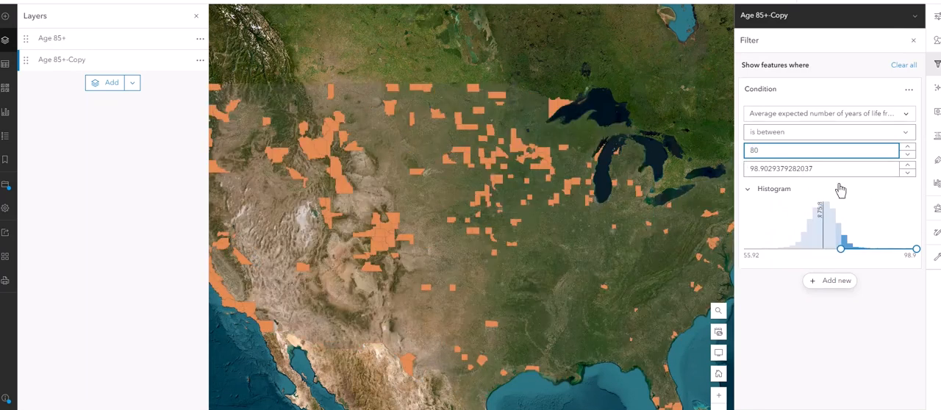
key("Tab")
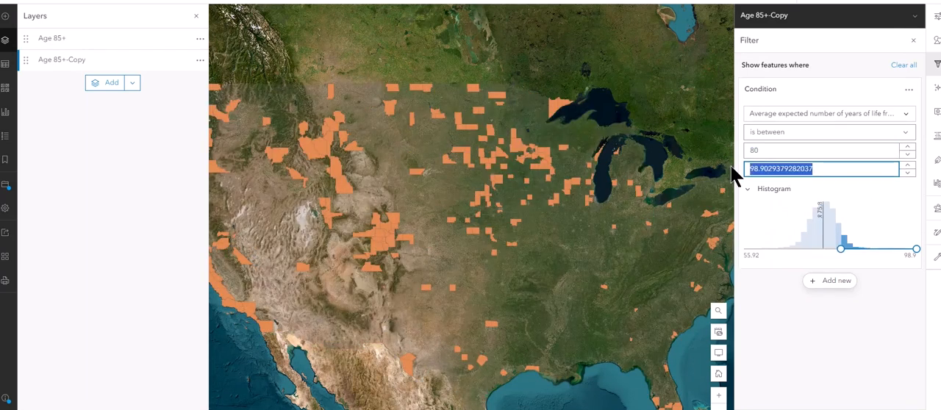
type("84")
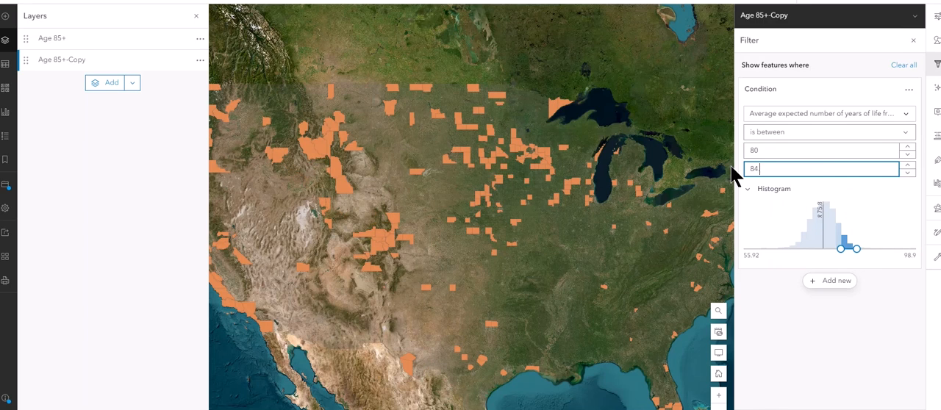
type(".99")
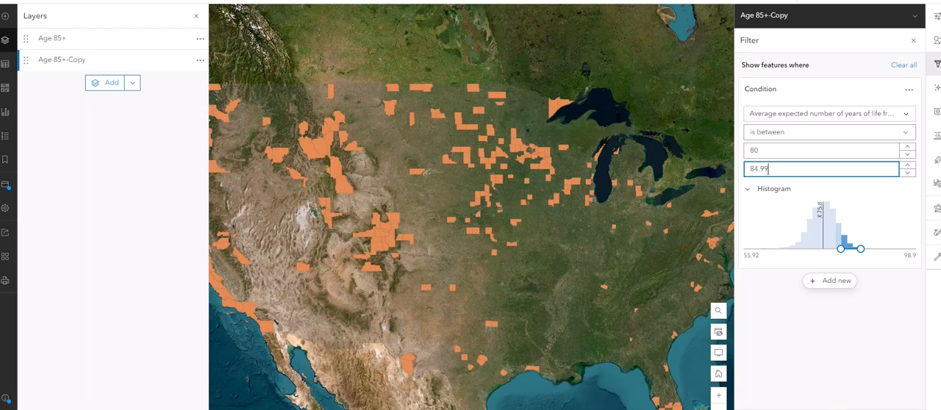
left_click(913, 40)
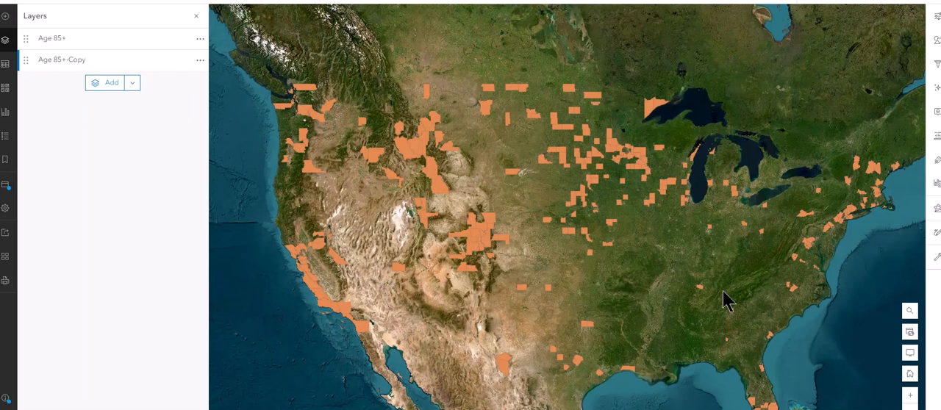
Step: Rename the Age 85+-Copy layer as "Age 80 -85"
left_click(200, 65)
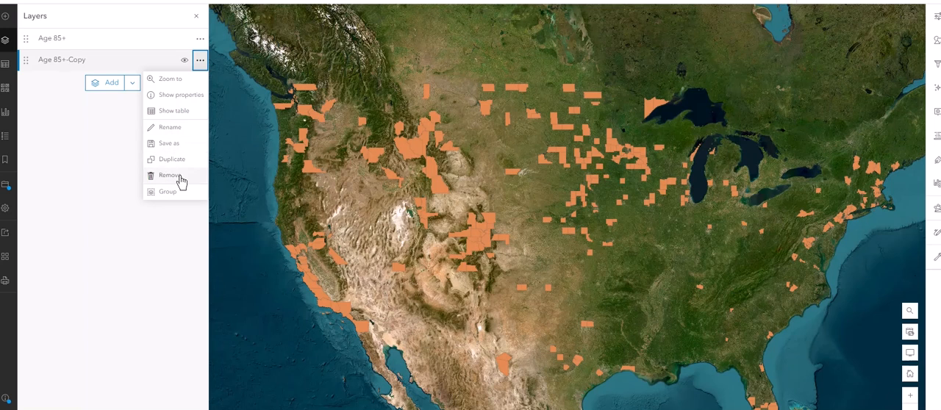
left_click(176, 129)
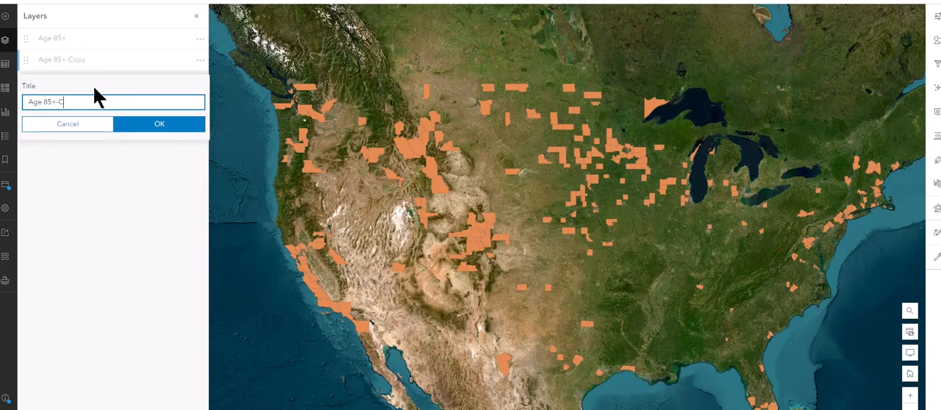
key("BackSpace")
key("BackSpace")
key("BackSpace")
key("BackSpace")
key("BackSpace")
key("BackSpace")
key("BackSpace")
type("80 -85")
key("Return")
right_click(54, 58)
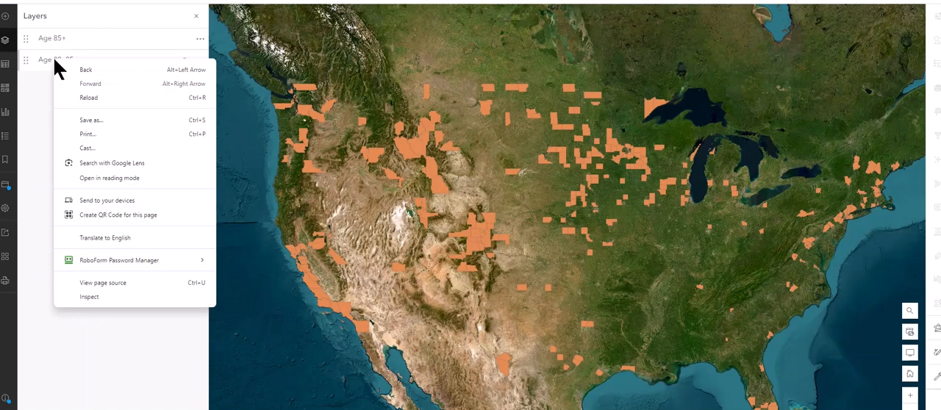
Step: Duplicate the Age 80 -85 layer and move the copy below the original in the layer order
left_click(44, 60)
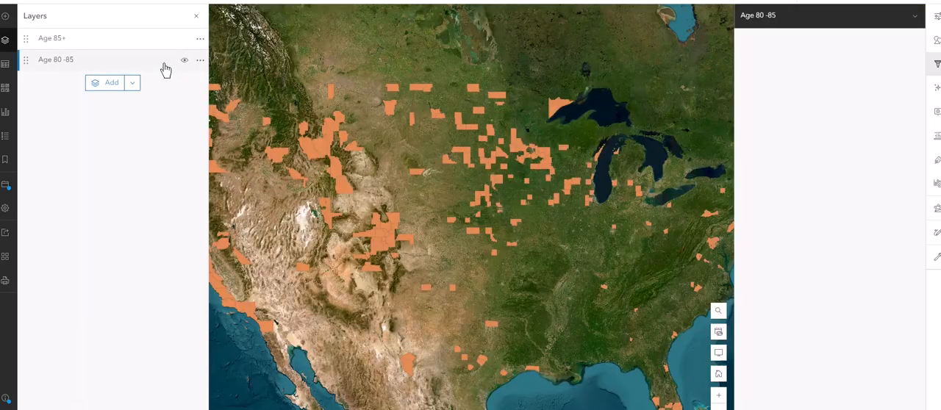
left_click(201, 62)
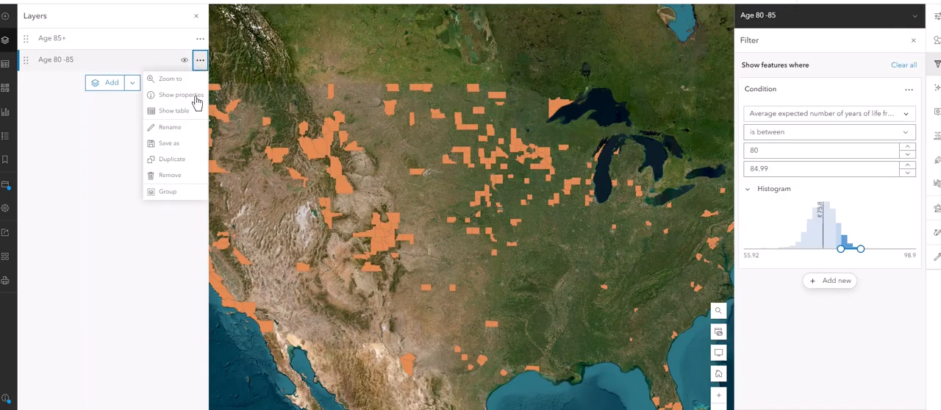
left_click(176, 162)
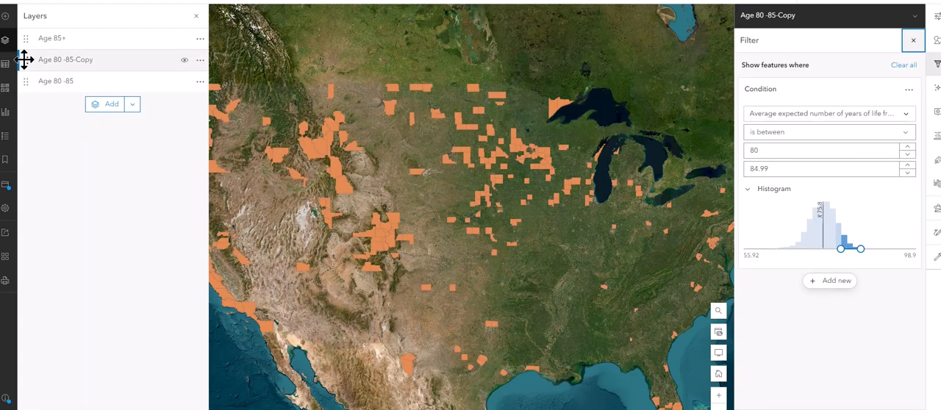
left_click_drag(25, 60, 22, 89)
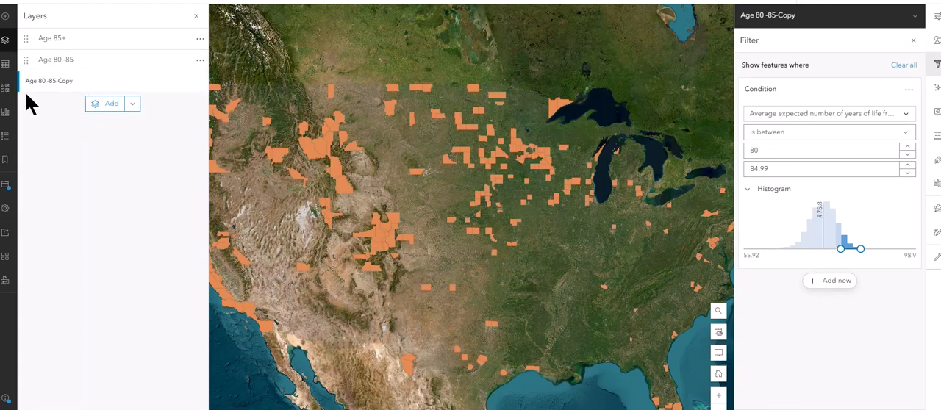
Step: Set the Age 80 -85-Copy layer's filter range to between 75 and 79.99 and close the filter settings
left_click(54, 84)
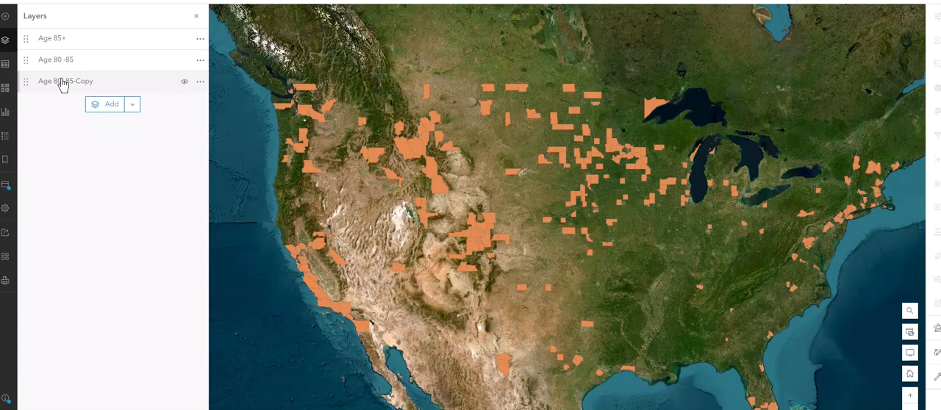
left_click(62, 83)
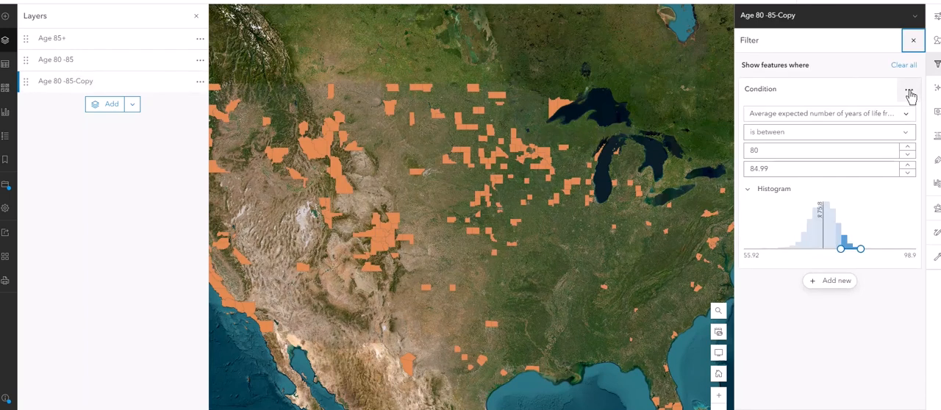
double_click(739, 151)
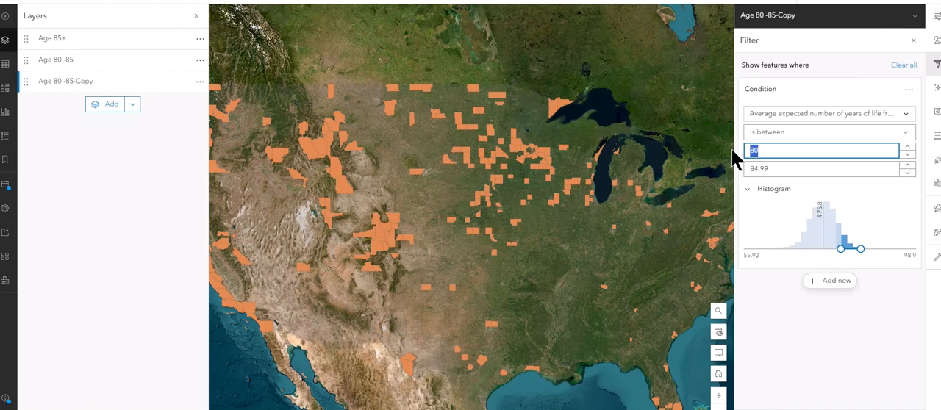
key("BackSpace")
type("75")
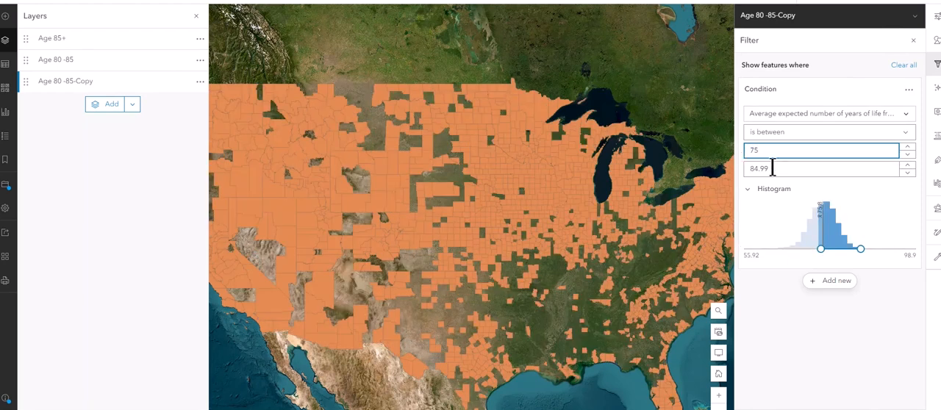
left_click(773, 168)
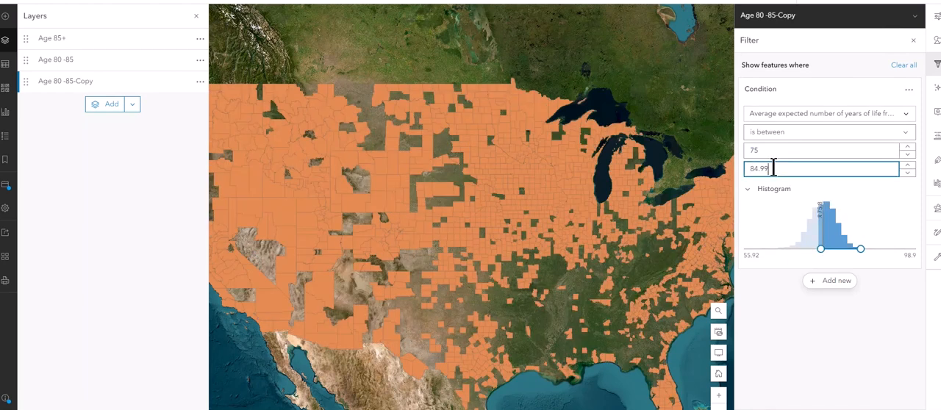
key("BackSpace")
key("BackSpace")
key("BackSpace")
key("BackSpace")
key("BackSpace")
type("79.")
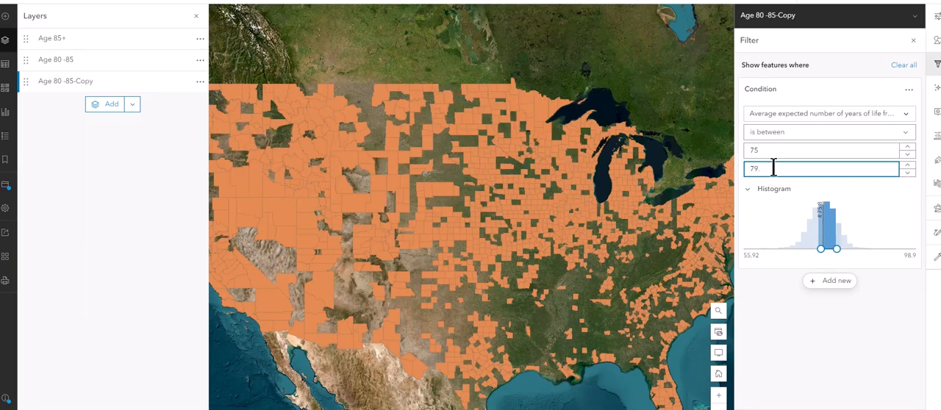
type("99")
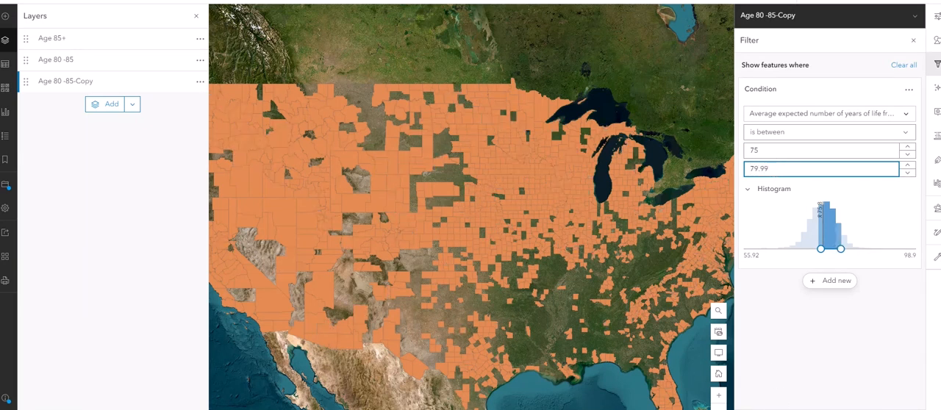
left_click(776, 409)
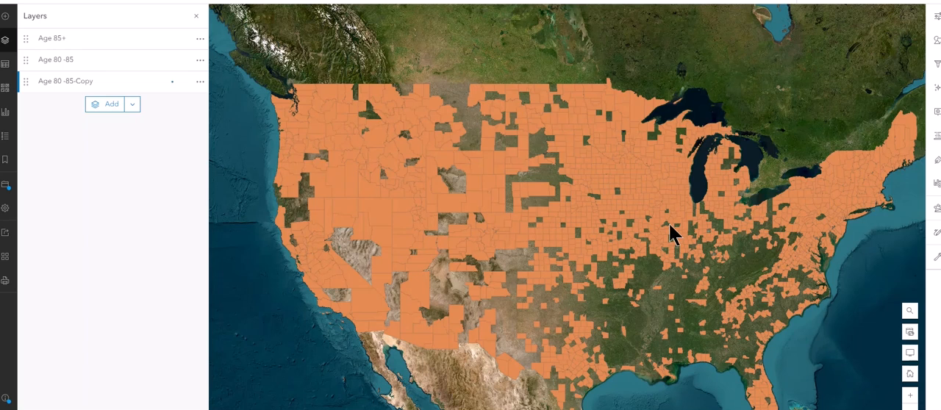
Step: Rename the Age 80 -85-Copy layer as "Age 75 - 80"
left_click(200, 86)
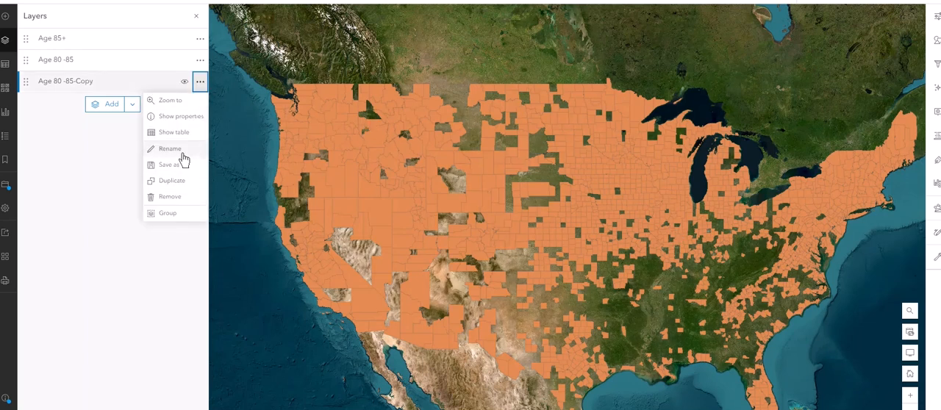
left_click(182, 156)
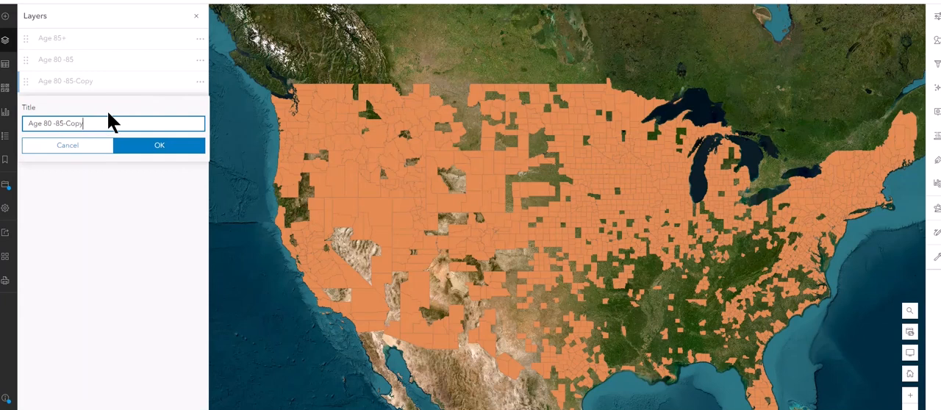
key("BackSpace")
key("BackSpace")
key("BackSpace")
key("BackSpace")
key("BackSpace")
key("BackSpace")
key("BackSpace")
key("BackSpace")
key("BackSpace")
key("BackSpace")
type("75 - 80")
key("Return")
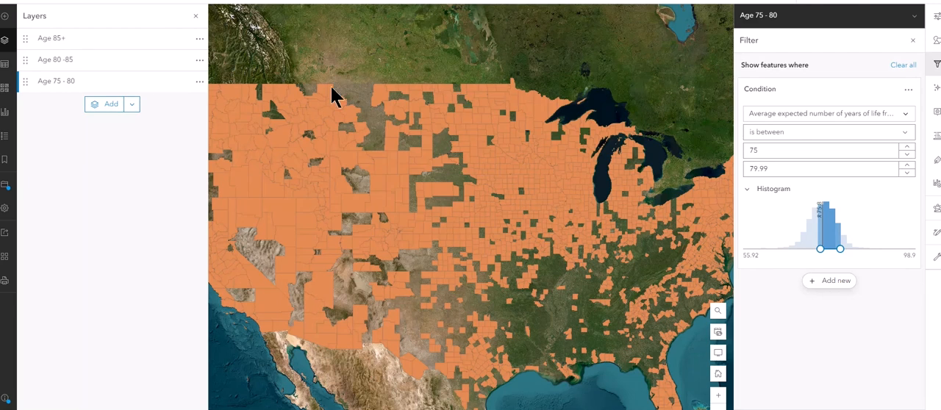
Step: Duplicate the Age 75 - 80 layer and move the copy to the end of the layer order
key("Escape")
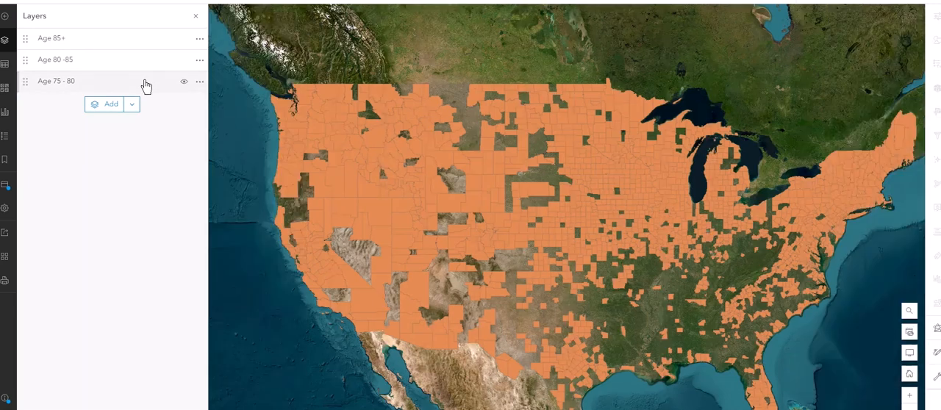
left_click(199, 83)
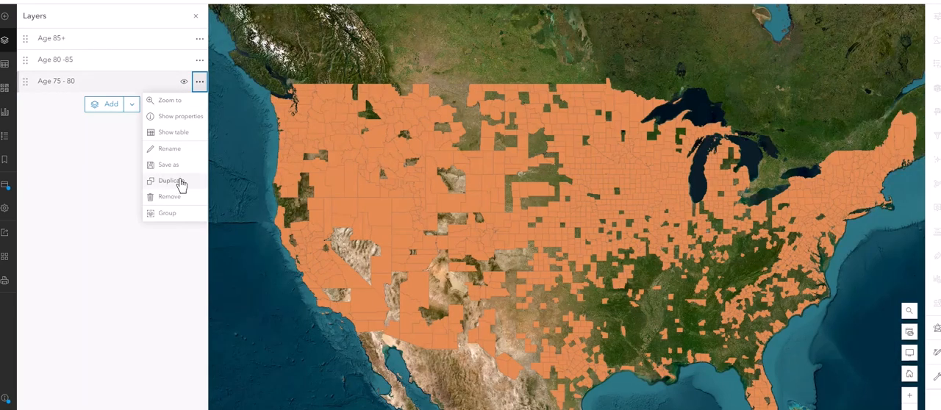
key("Escape")
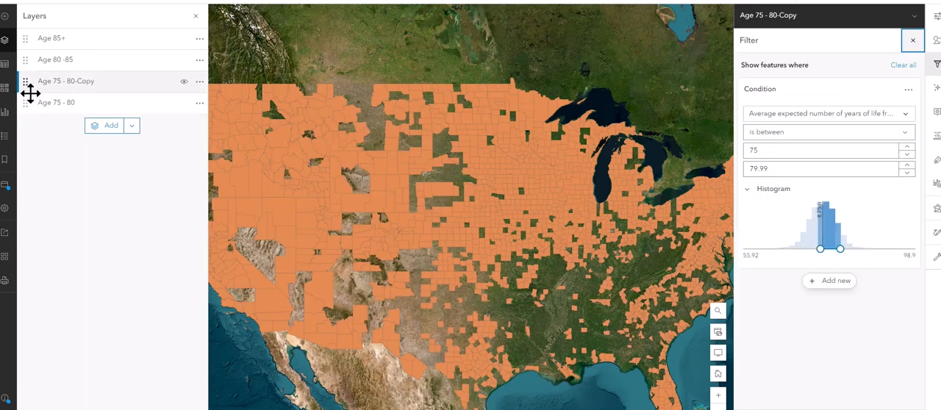
left_click_drag(29, 90, 30, 119)
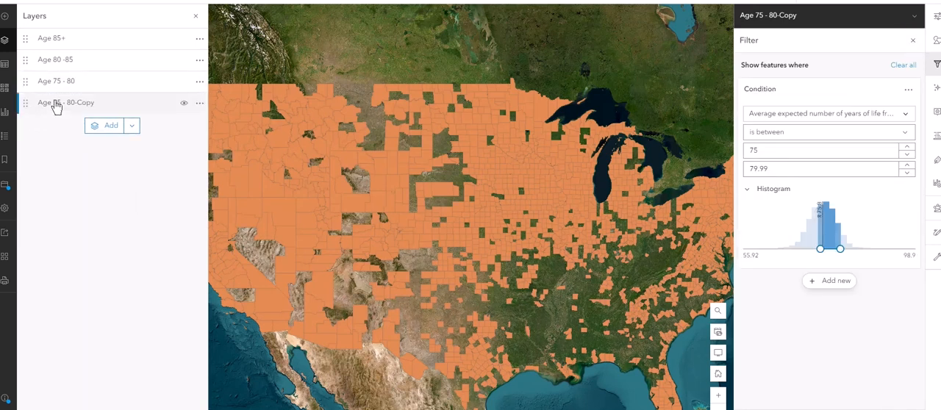
Step: Set the Age 75 - 80-Copy layer's life expectancy filter range to between 70 and 74.99
left_click(56, 103)
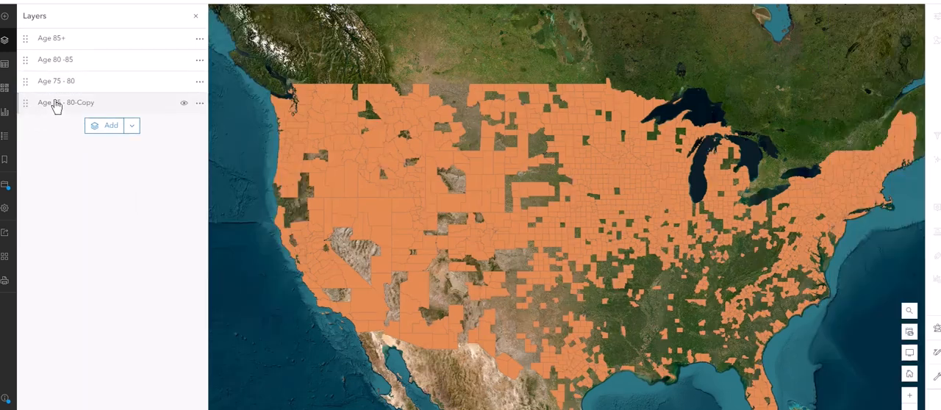
left_click(105, 103)
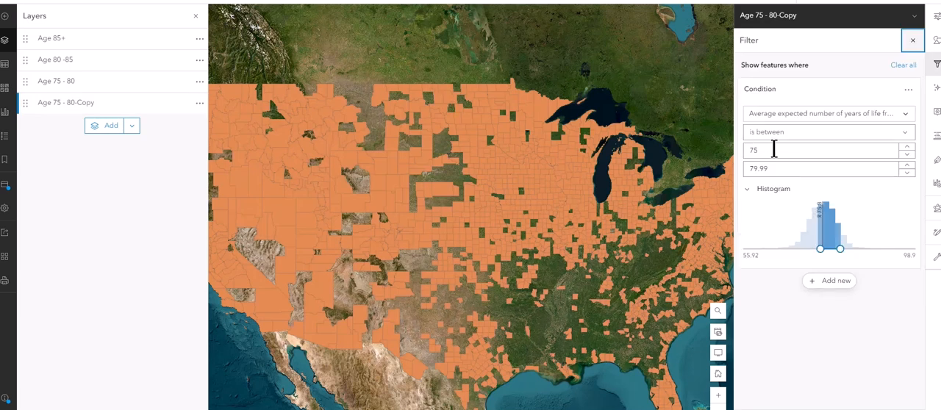
double_click(775, 149)
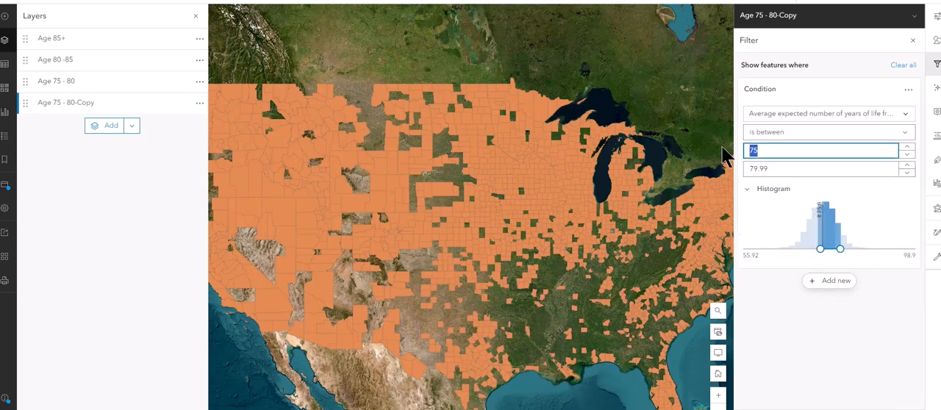
type("70")
double_click(764, 168)
type("774.99")
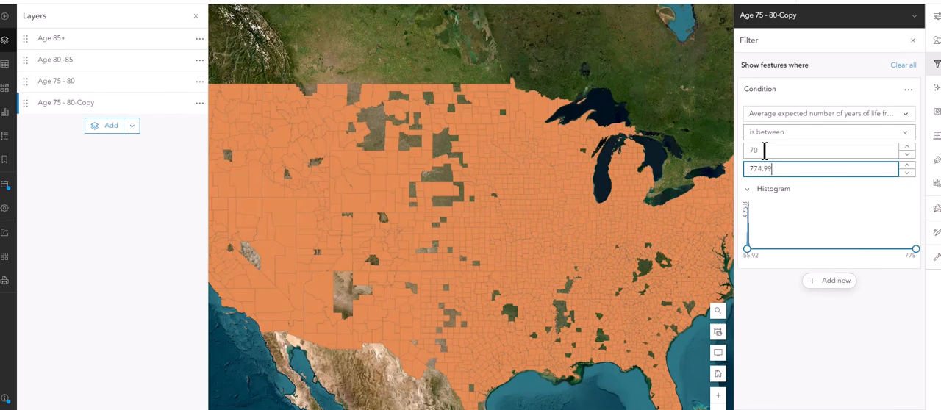
left_click_drag(772, 168, 747, 172)
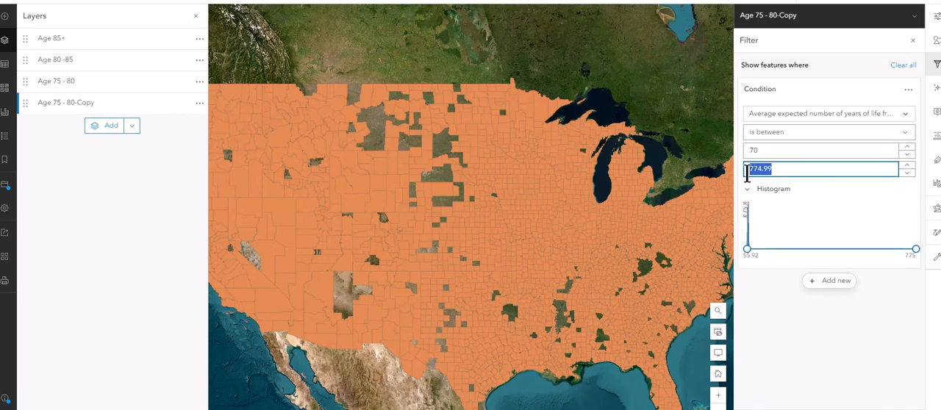
key("BackSpace")
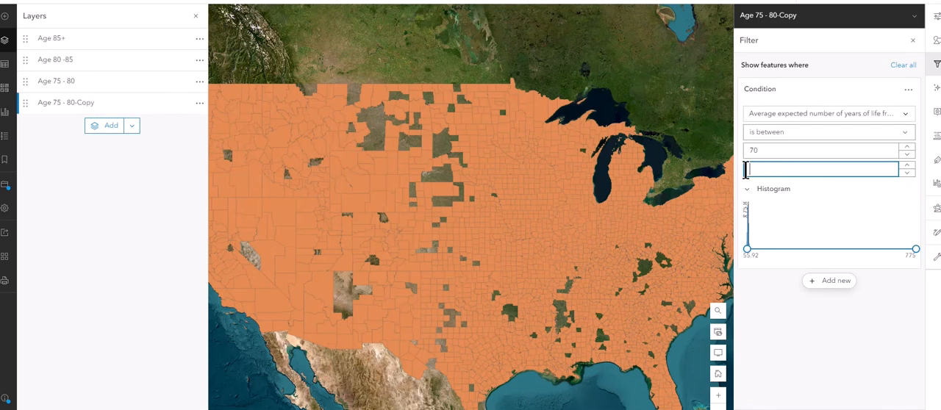
type("98.9")
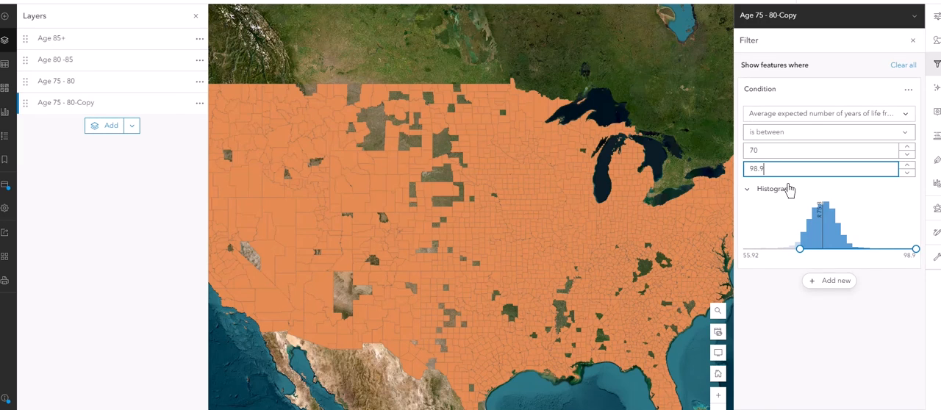
left_click_drag(776, 170, 746, 169)
key("BackSpace")
type("74.99")
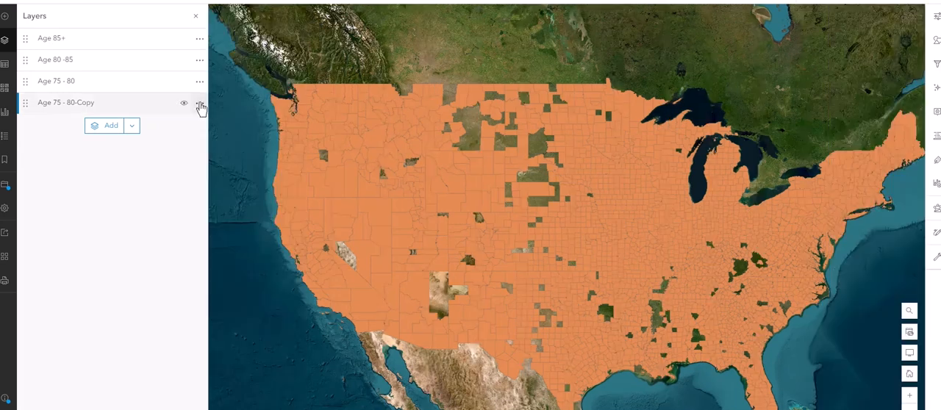
Step: Rename the Age 75 - 80-Copy layer as "Age 70 - 75"
left_click(200, 105)
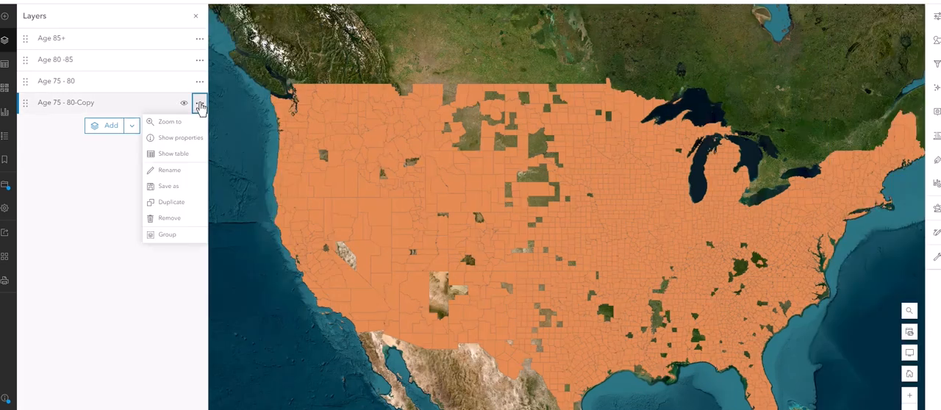
left_click(175, 170)
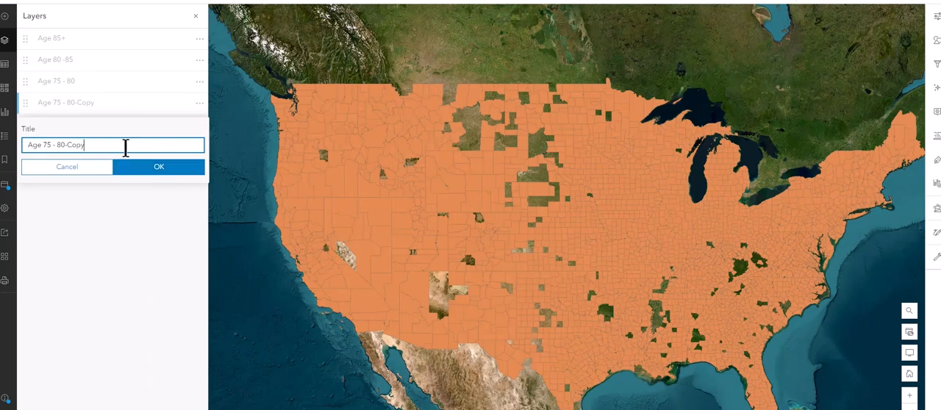
key("BackSpace")
key("BackSpace")
key("BackSpace")
key("BackSpace")
key("BackSpace")
key("BackSpace")
key("BackSpace")
key("BackSpace")
key("BackSpace")
key("BackSpace")
key("BackSpace")
key("BackSpace")
key("BackSpace")
type("Age 70 - 75")
key("Return")
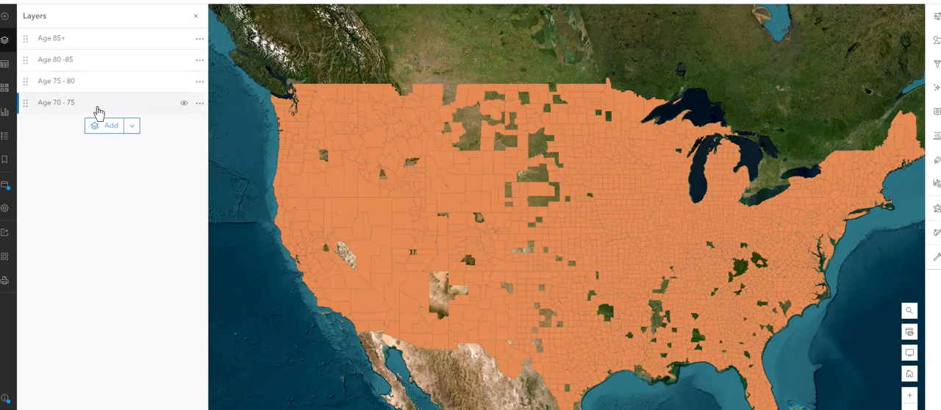
Step: Duplicate the Age 70 - 75 layer and move the copy to the end of the layer order
left_click(24, 102)
left_click(199, 105)
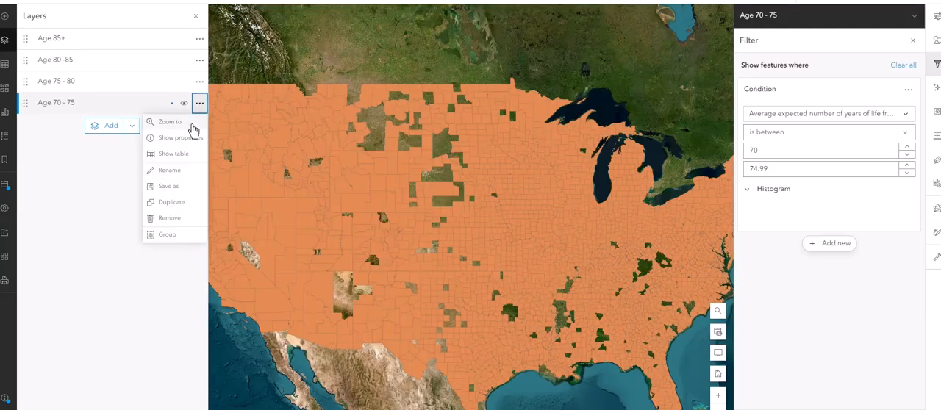
left_click(179, 205)
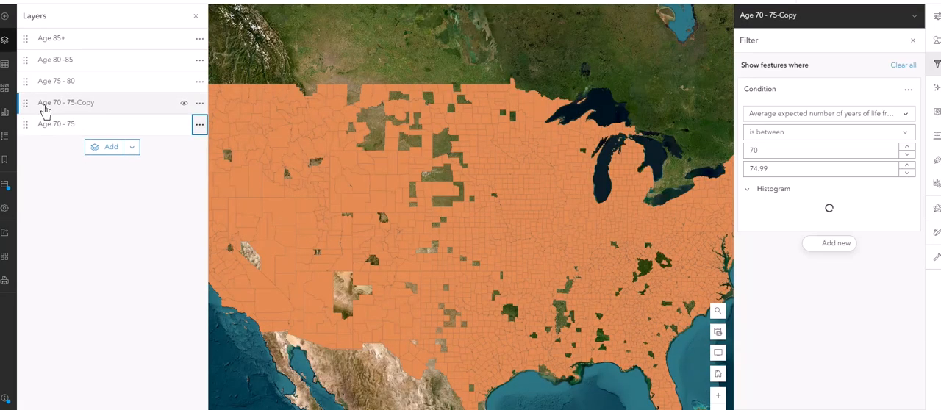
left_click_drag(26, 104, 29, 142)
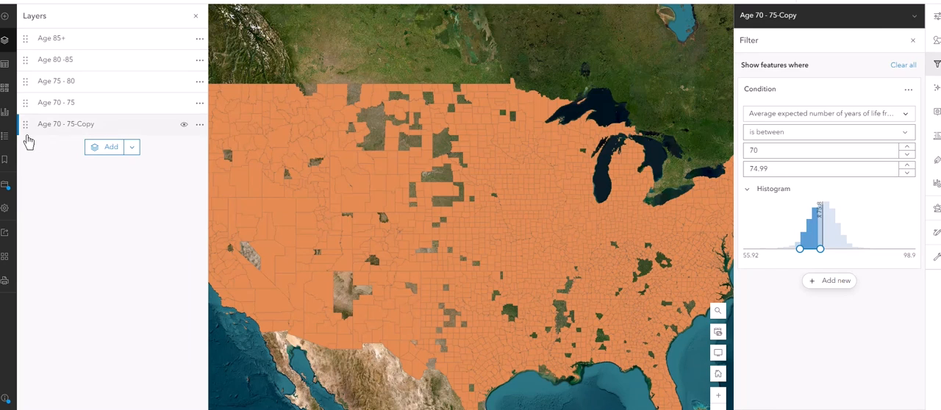
Step: Change the Age 70 - 75-Copy layer's filter condition to "is at most" with a value of 69.99
left_click(58, 124)
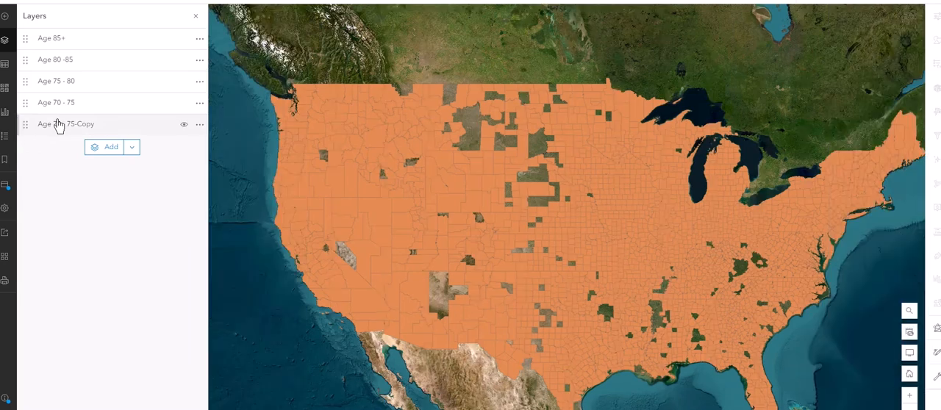
left_click(58, 123)
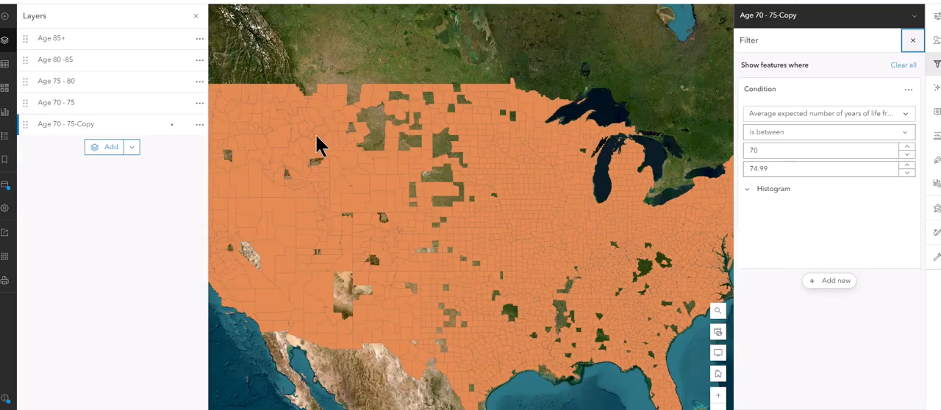
left_click(782, 134)
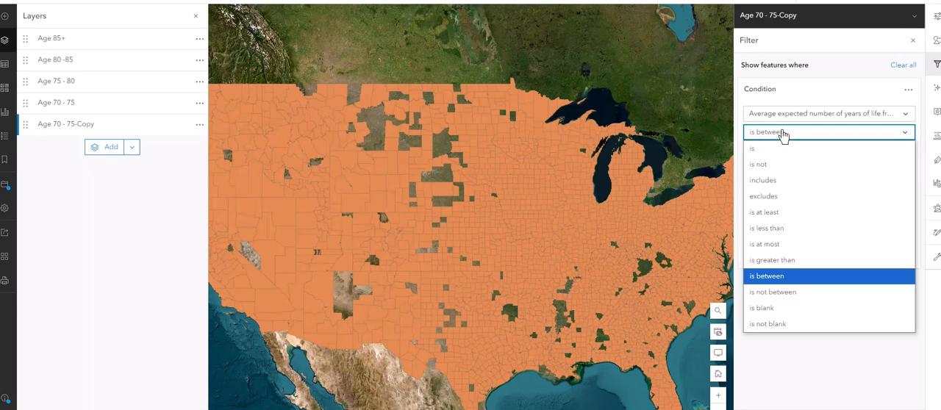
left_click(786, 244)
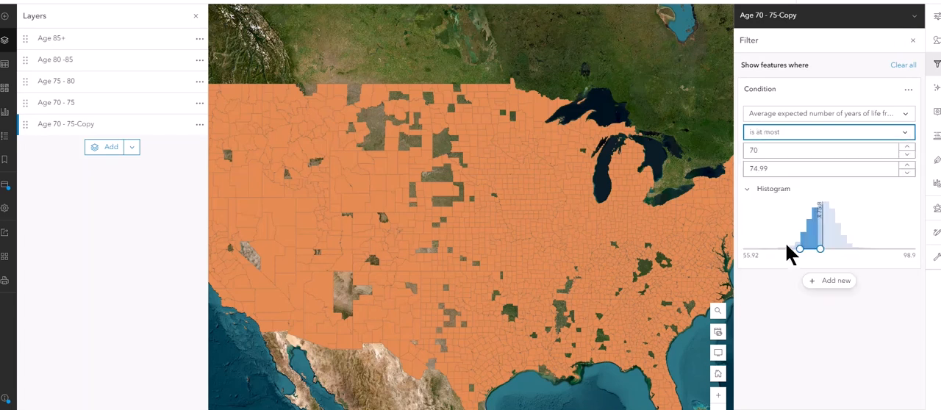
key("Tab")
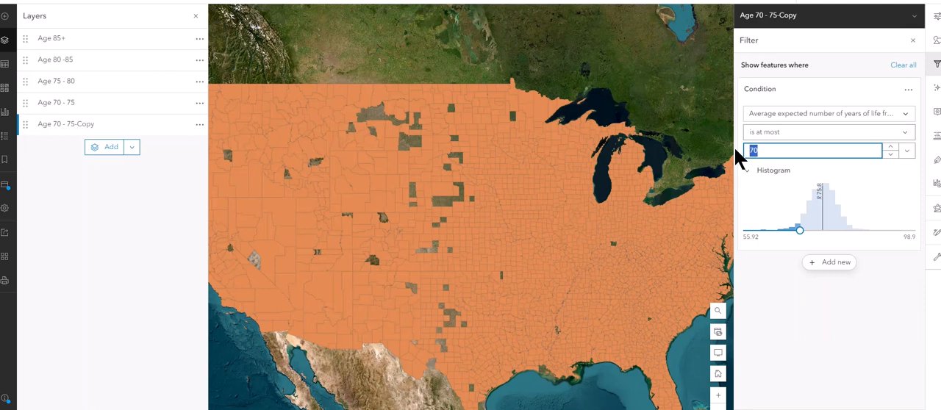
type("69.99")
left_click(783, 409)
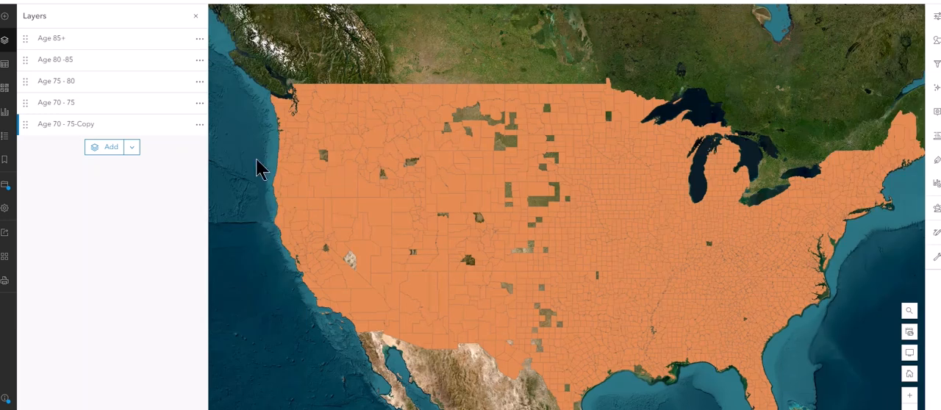
Step: Rename the Age 70 - 75-Copy layer as "Age up to 70" and save the map
left_click(199, 126)
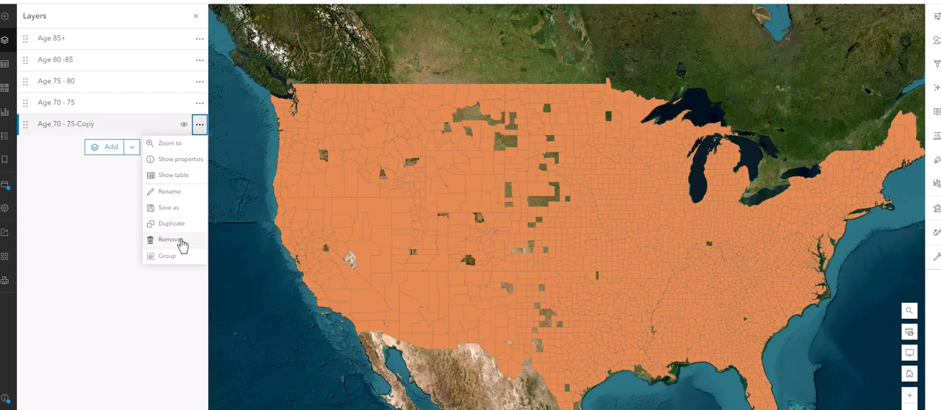
left_click(171, 193)
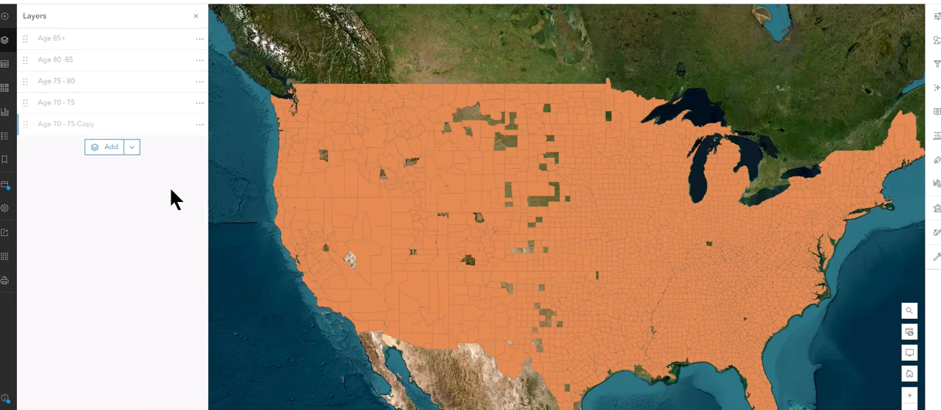
left_click(42, 164, "shift")
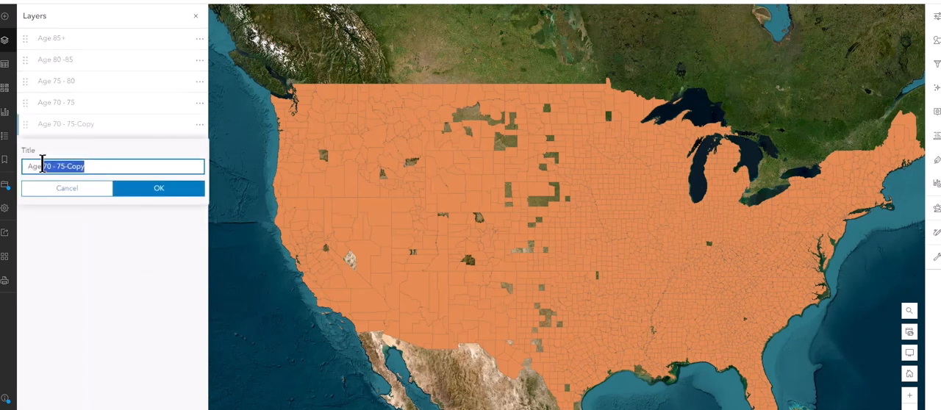
key("BackSpace")
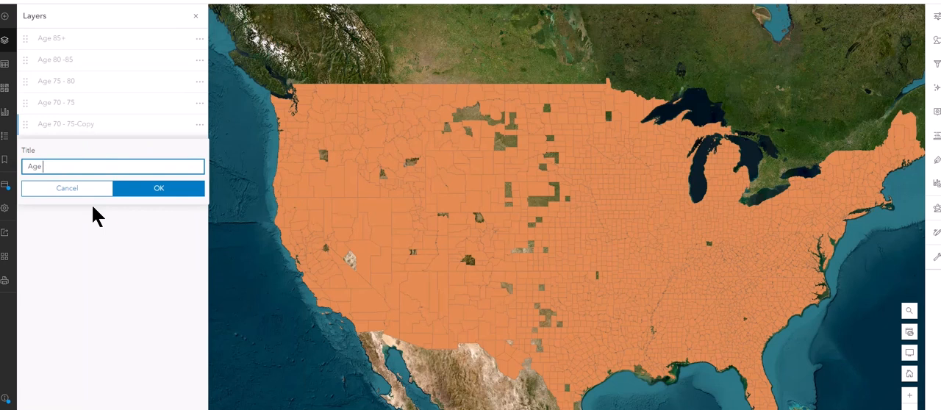
type("up to 70")
key("Return")
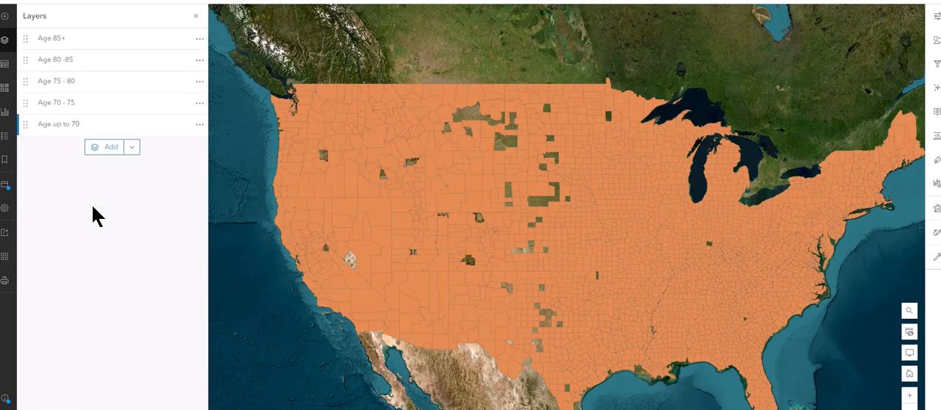
left_click(6, 189)
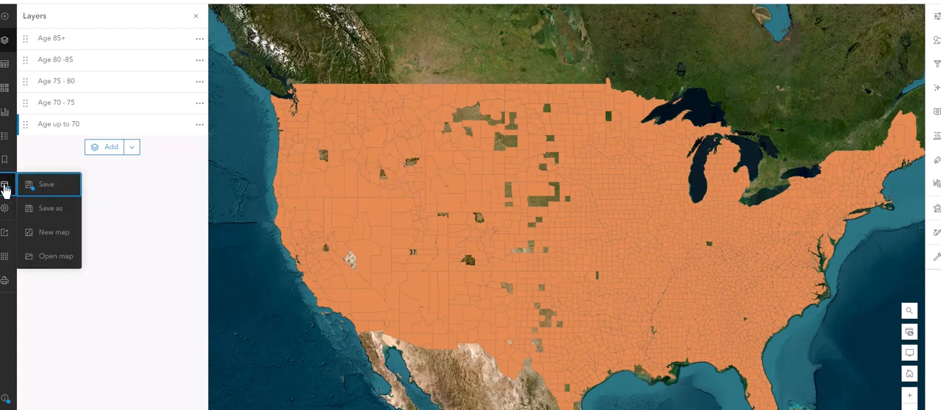
left_click(42, 186)
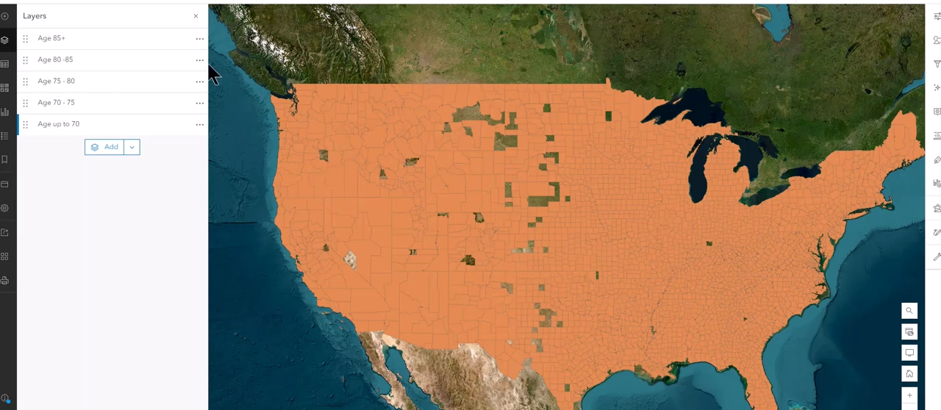
Step: Set the Age 85+ layer's polygon fill color to near-white, RGB 249, 246, 244
left_click(39, 42)
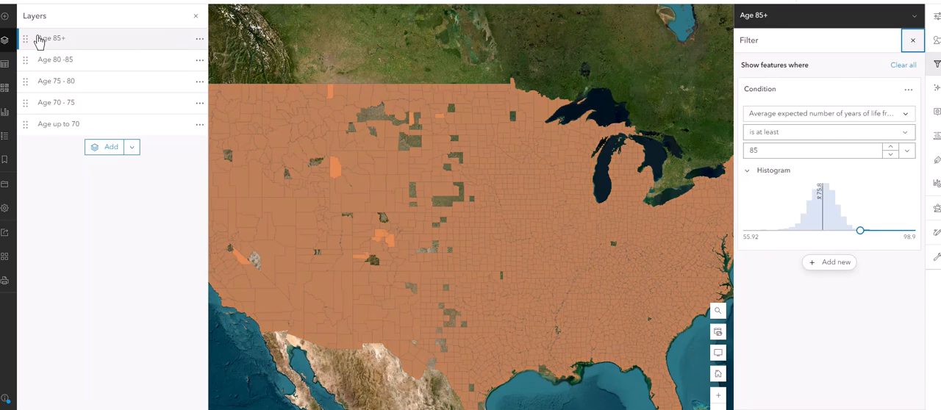
left_click(912, 43)
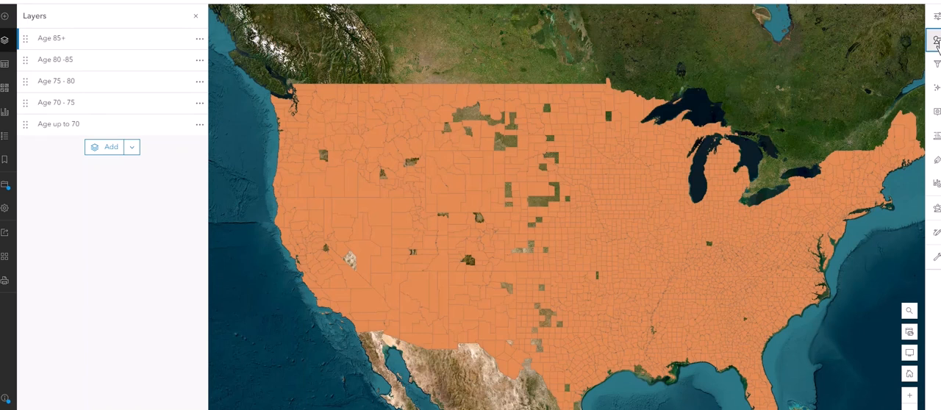
left_click(937, 42)
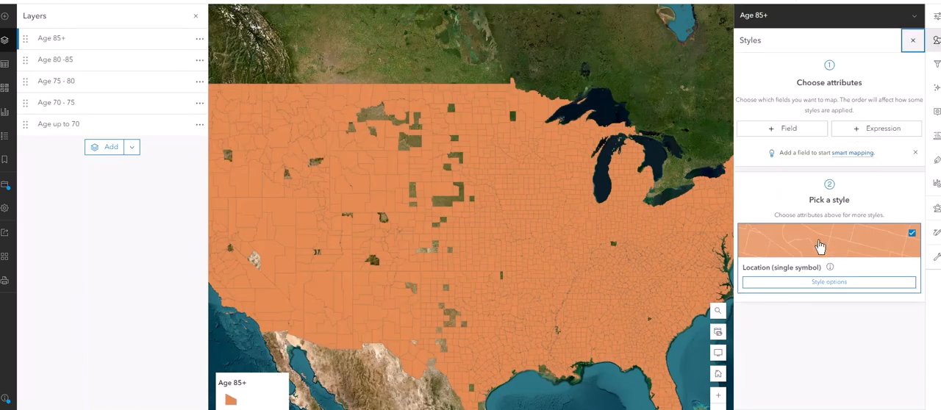
left_click(814, 283)
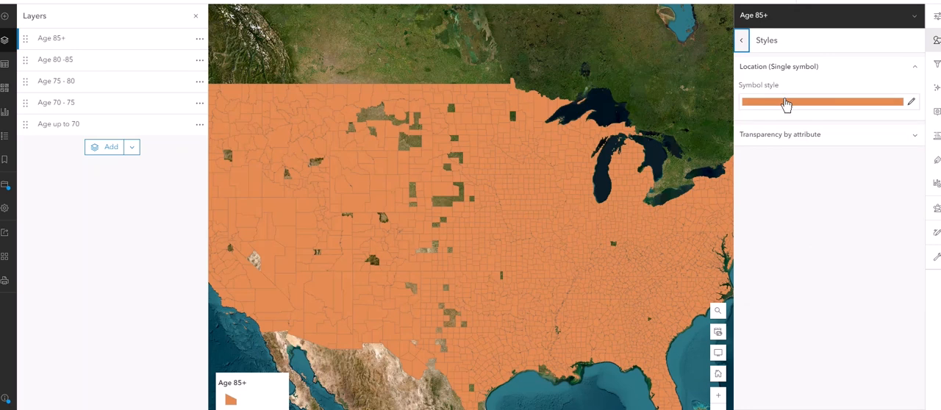
left_click(786, 103)
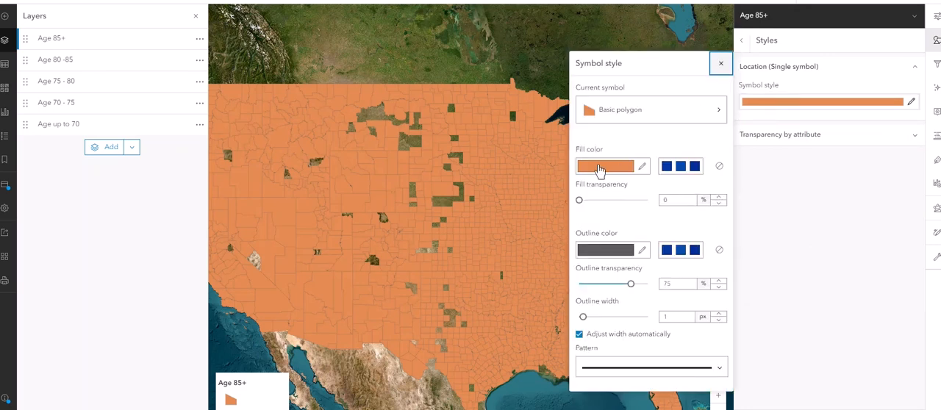
left_click(600, 167)
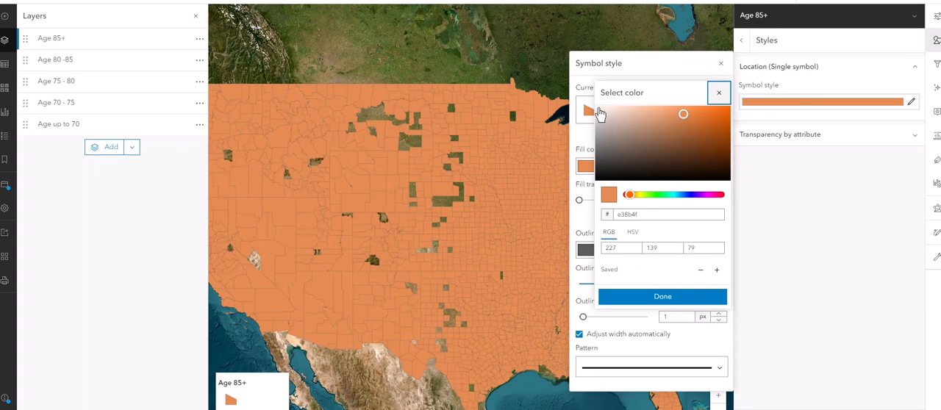
left_click(598, 109)
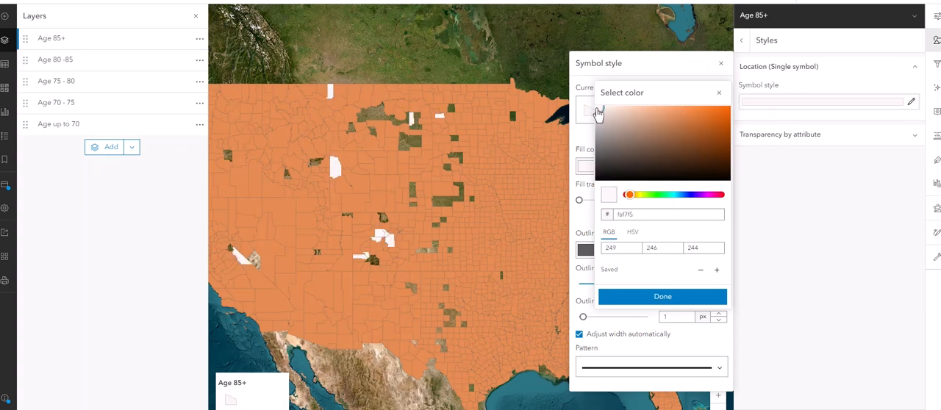
left_click(651, 296)
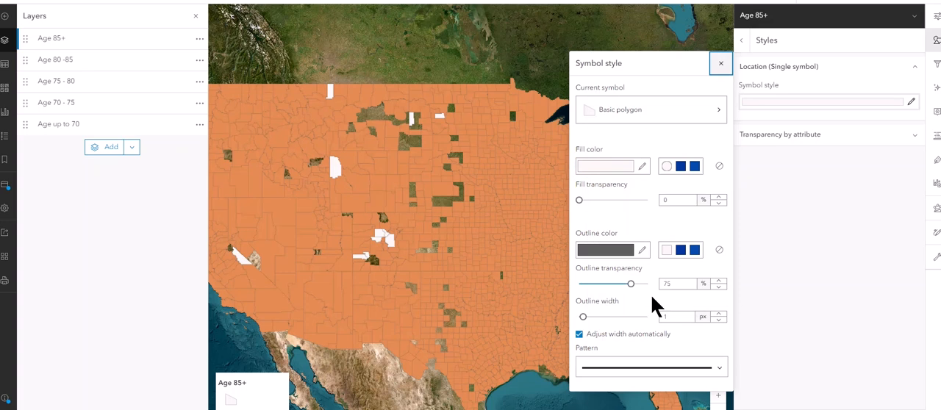
Step: Set the Age 80 -85 layer's polygon fill color to light gray, RGB 196, 194, 192
left_click(721, 63)
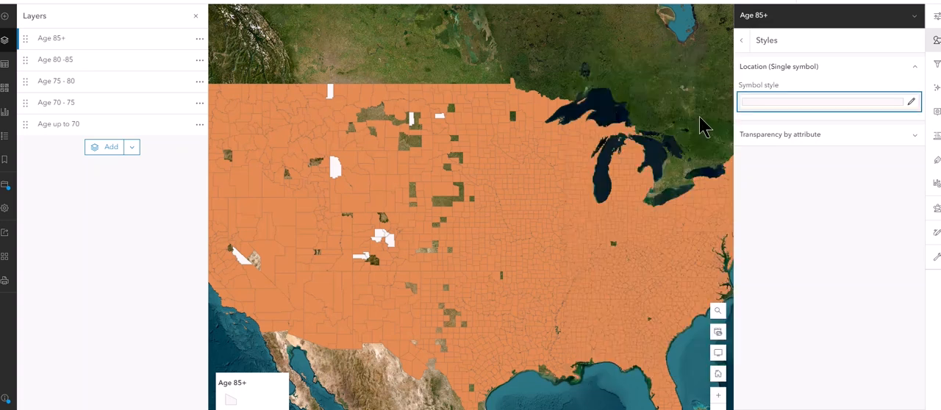
left_click(99, 62)
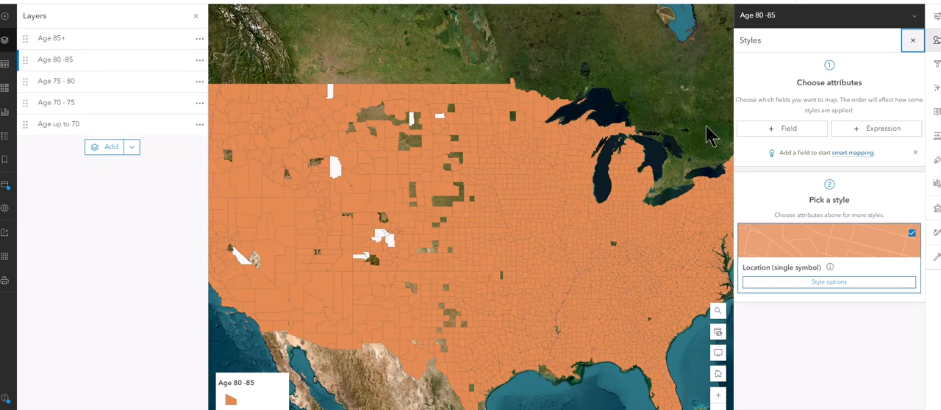
left_click(818, 280)
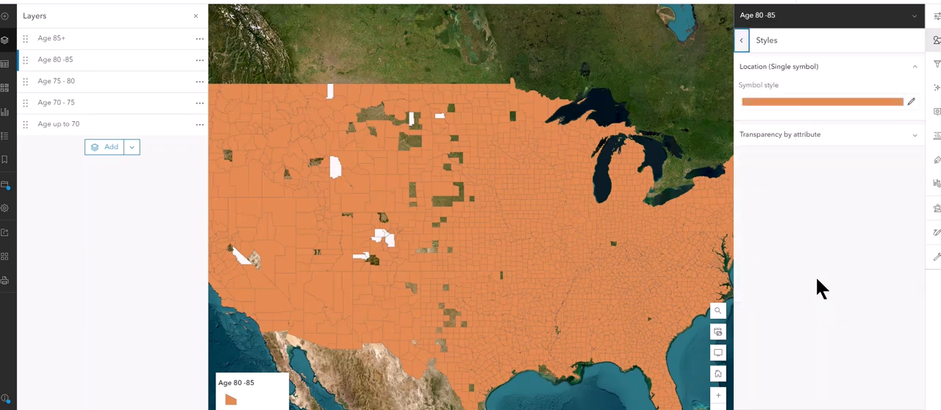
left_click(773, 103)
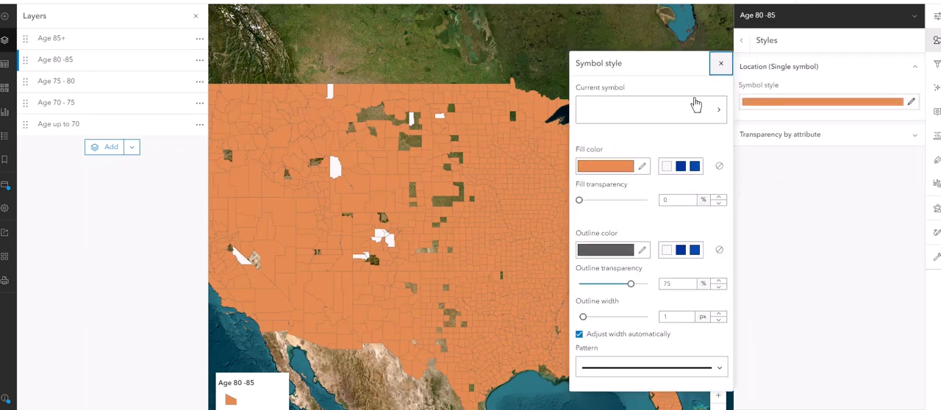
left_click(619, 167)
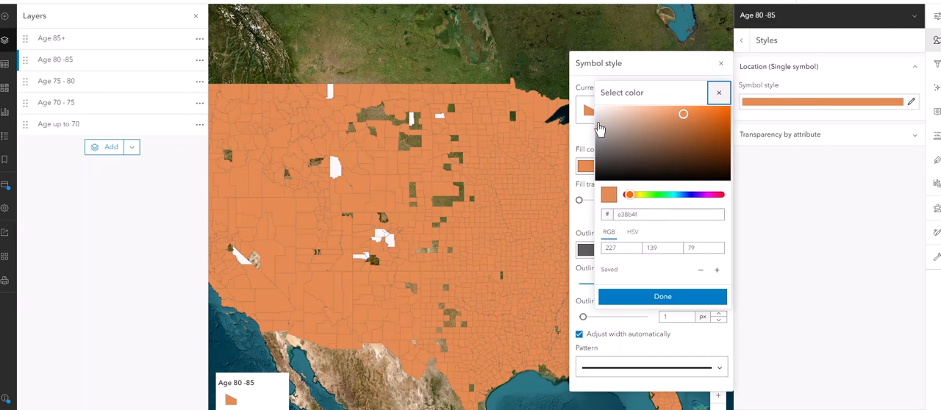
left_click(599, 127)
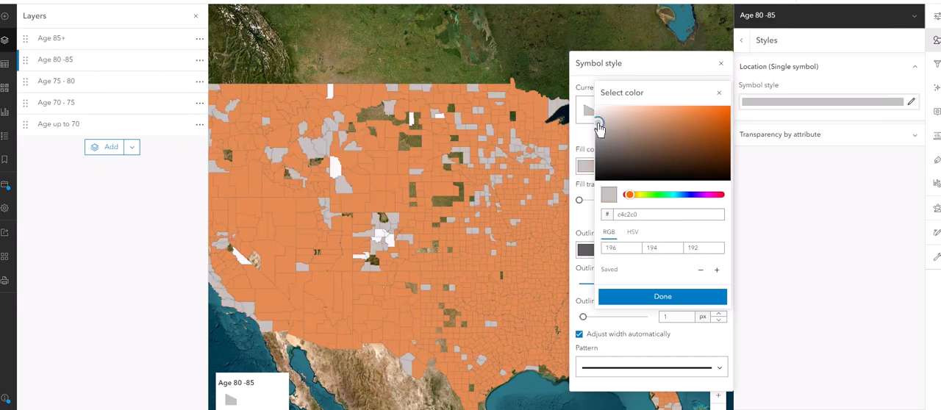
left_click(661, 297)
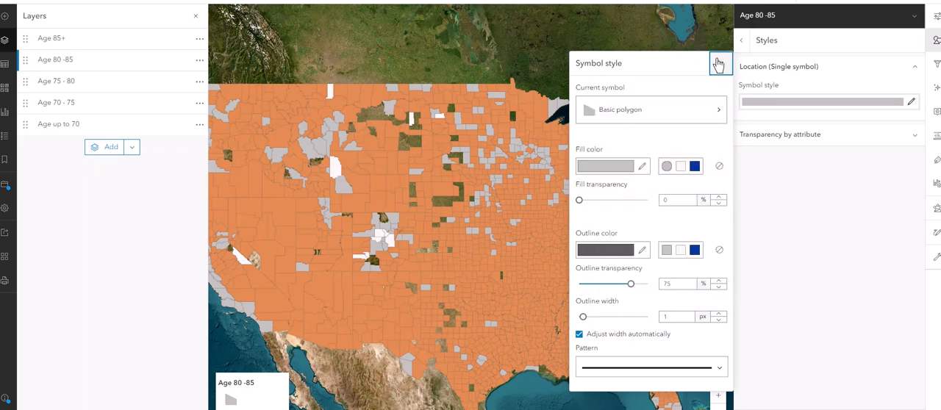
Step: Set the Age 75 - 80 layer's polygon fill color to medium gray, RGB 142, 140, 138
left_click(42, 87)
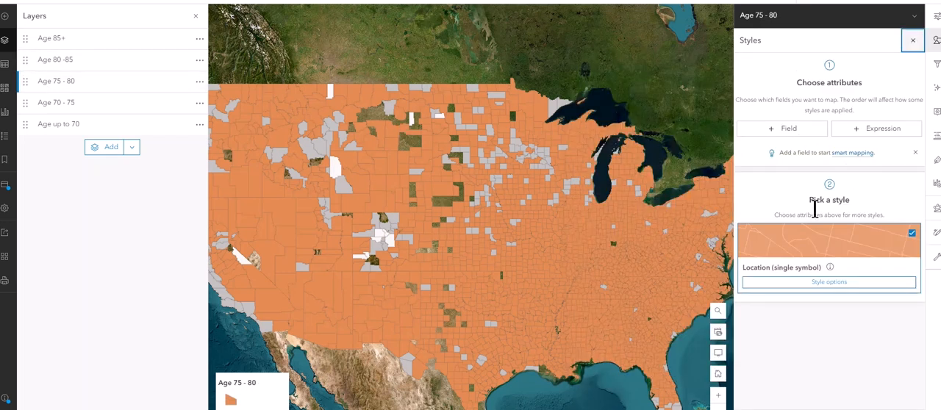
left_click(824, 285)
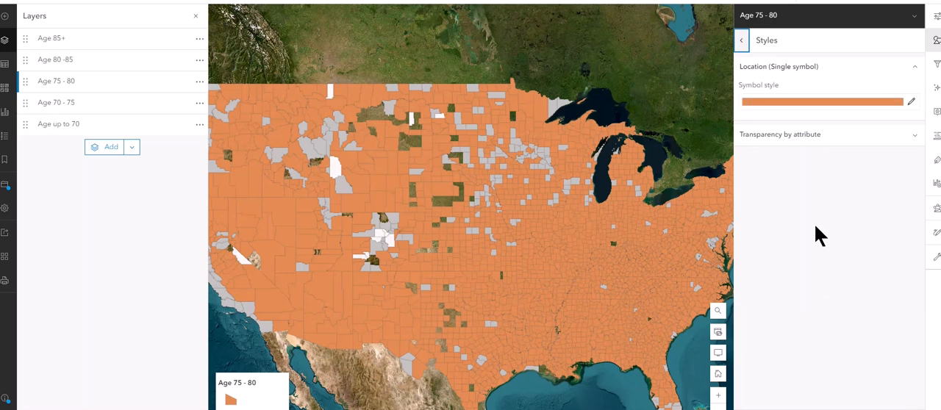
left_click(777, 103)
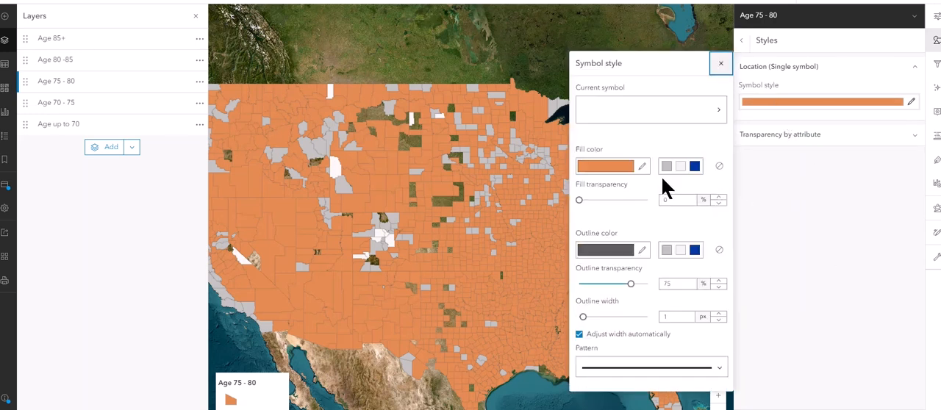
left_click(609, 177)
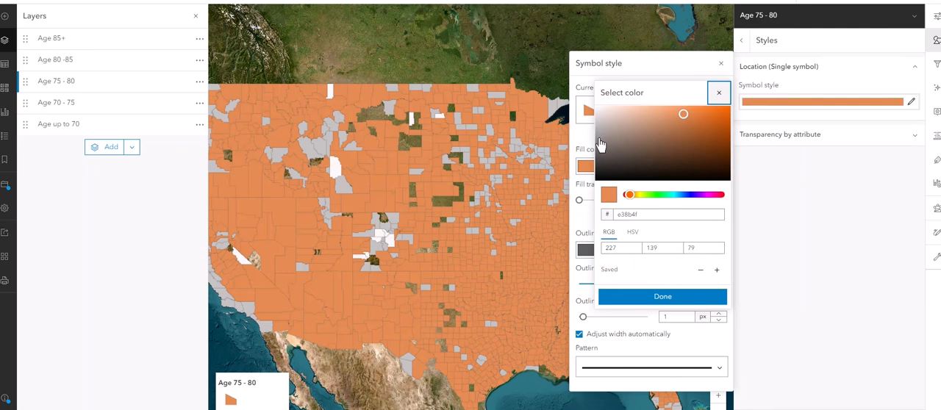
left_click(599, 139)
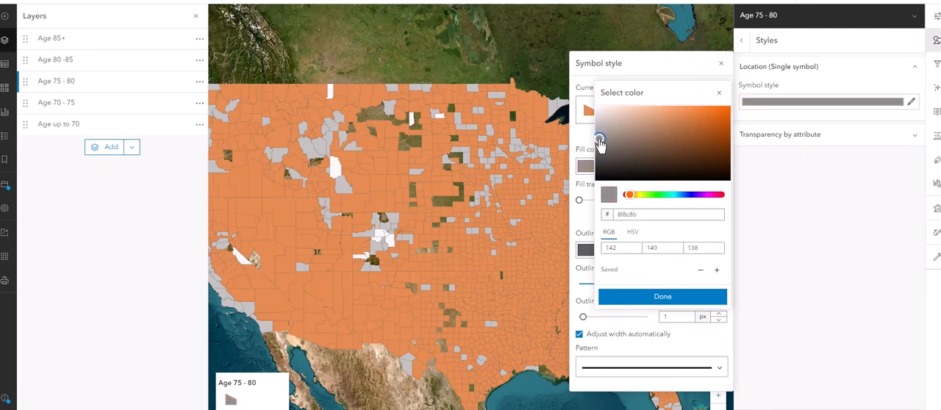
left_click(654, 297)
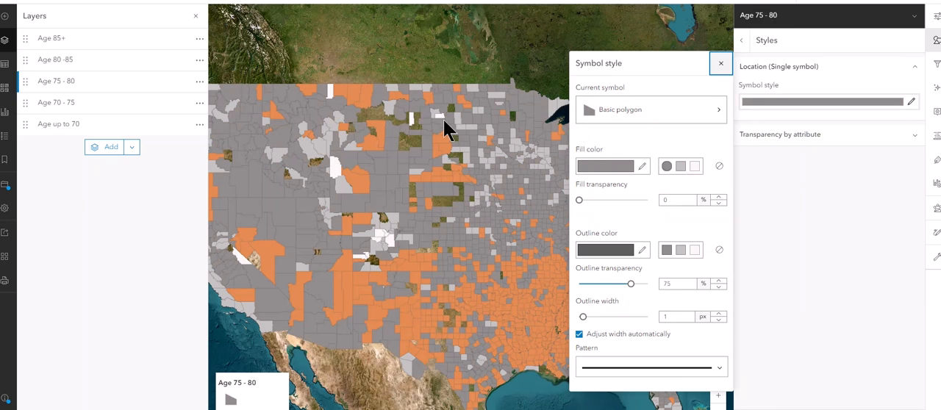
Step: Set the Age 70 - 75 layer's polygon fill color to dark gray, RGB 91, 90, 89
left_click(42, 101)
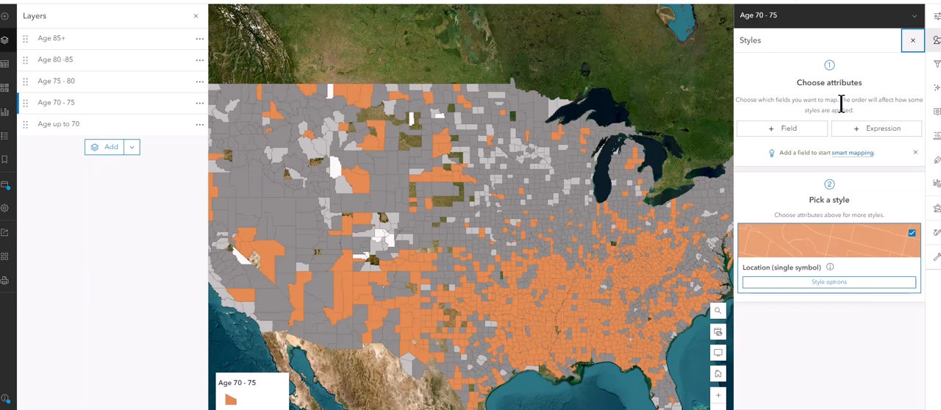
left_click(822, 283)
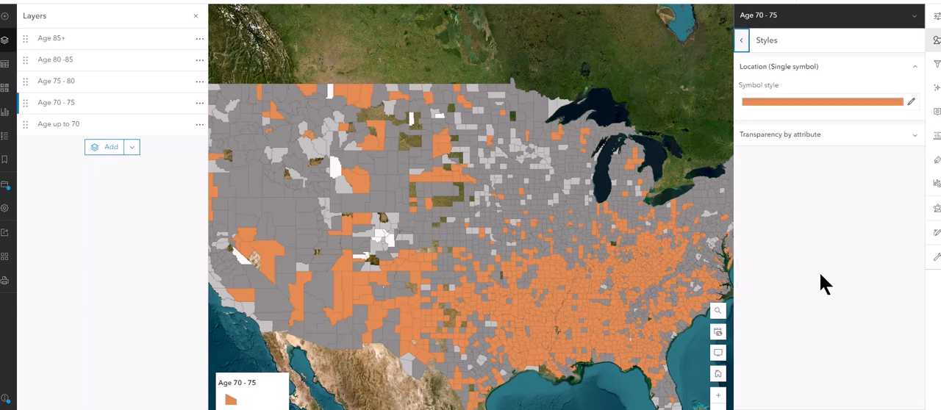
left_click(773, 103)
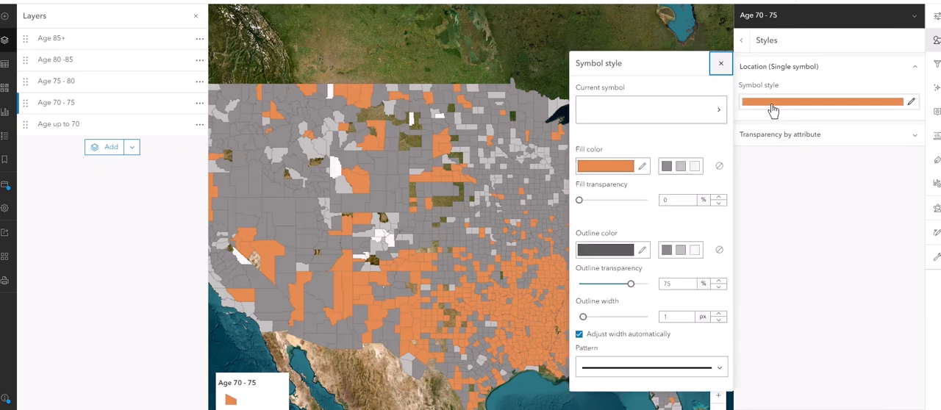
left_click(611, 166)
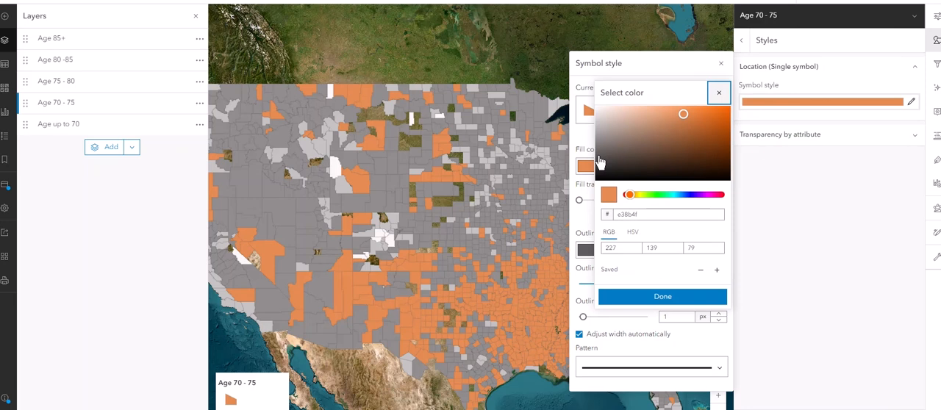
left_click(600, 154)
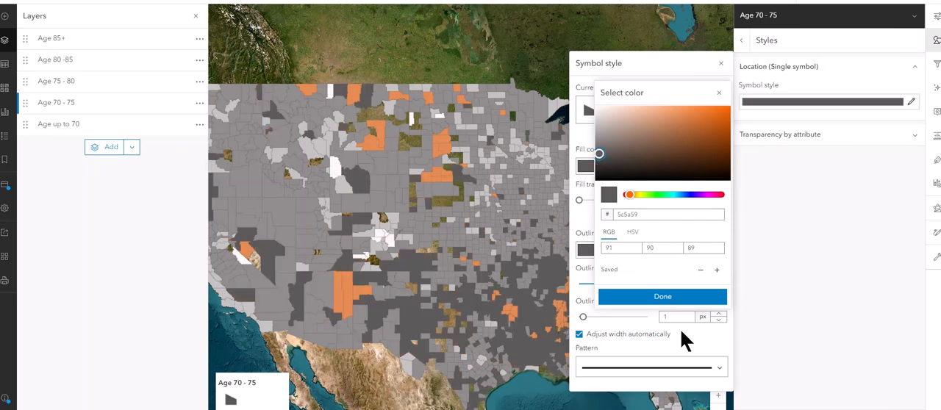
left_click(666, 299)
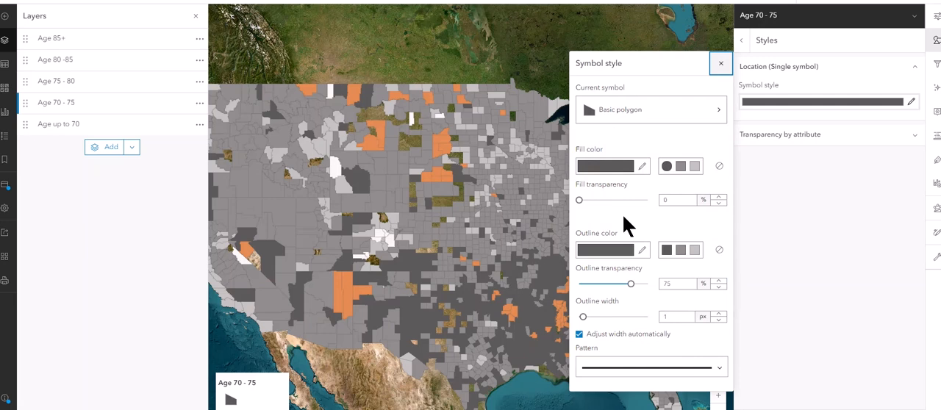
Step: Set the Age up to 70 layer's polygon fill color to near-black, RGB 7, 7, 7
left_click(32, 131)
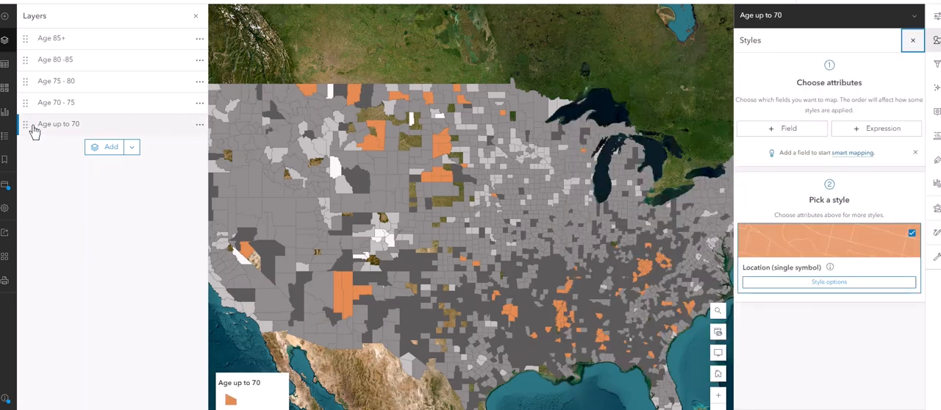
left_click(838, 283)
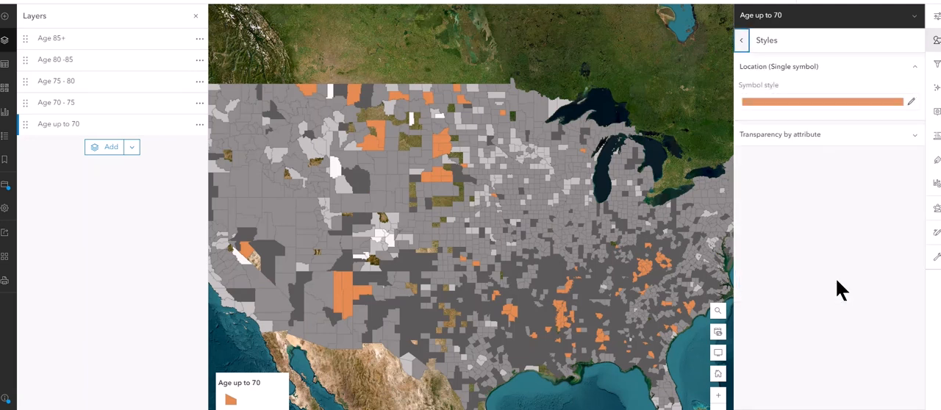
left_click(778, 103)
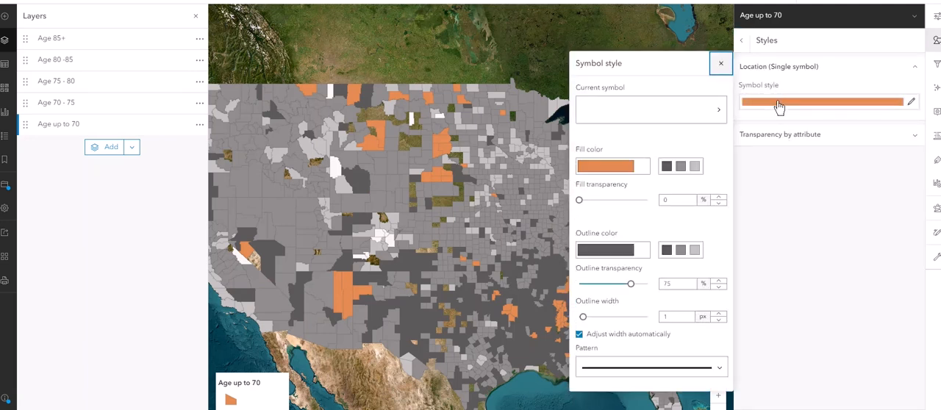
left_click(609, 171)
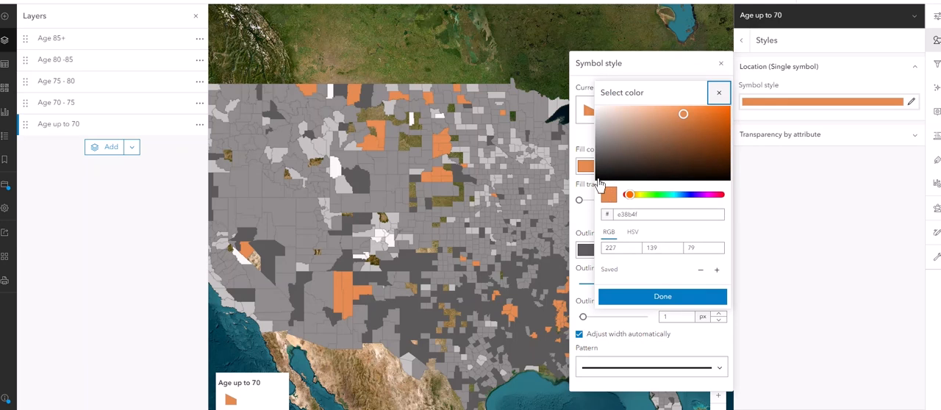
left_click(598, 179)
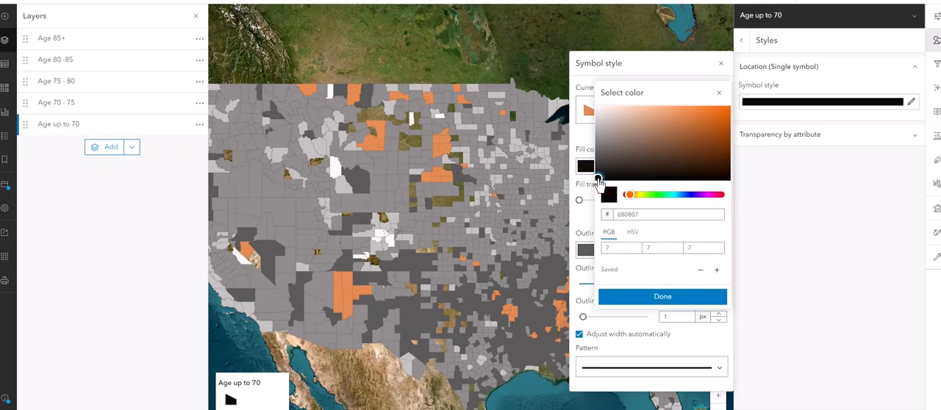
left_click(648, 298)
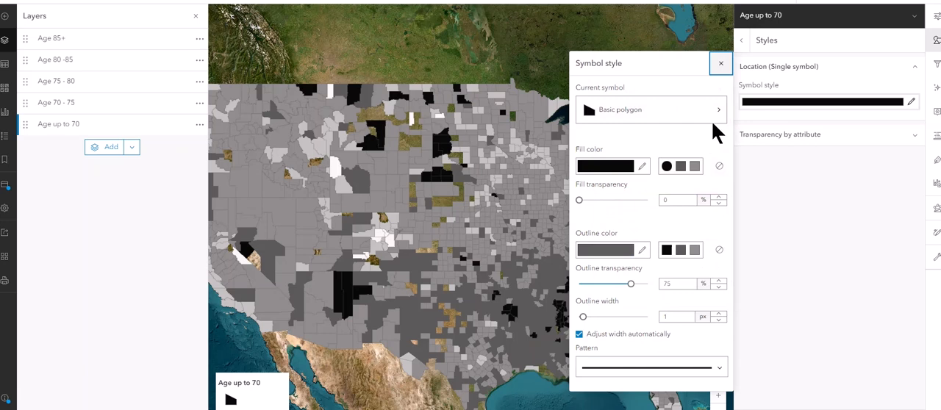
Step: Close the Age up to 70 layer's style settings and save the map
left_click(752, 332)
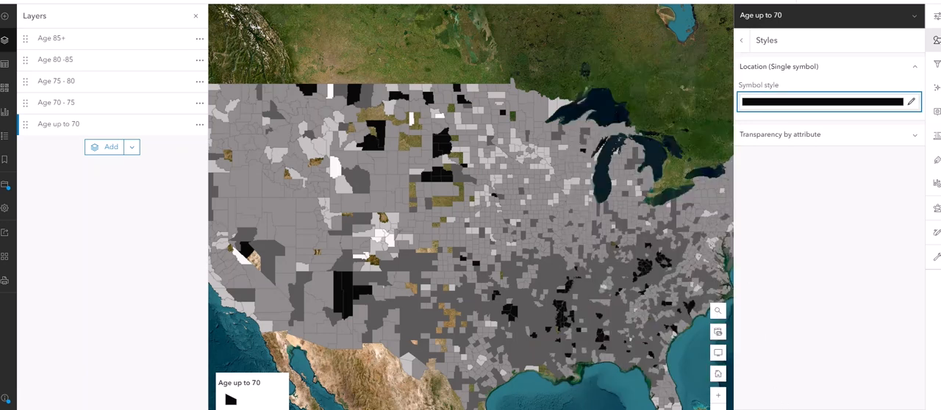
left_click(783, 409)
left_click(783, 409)
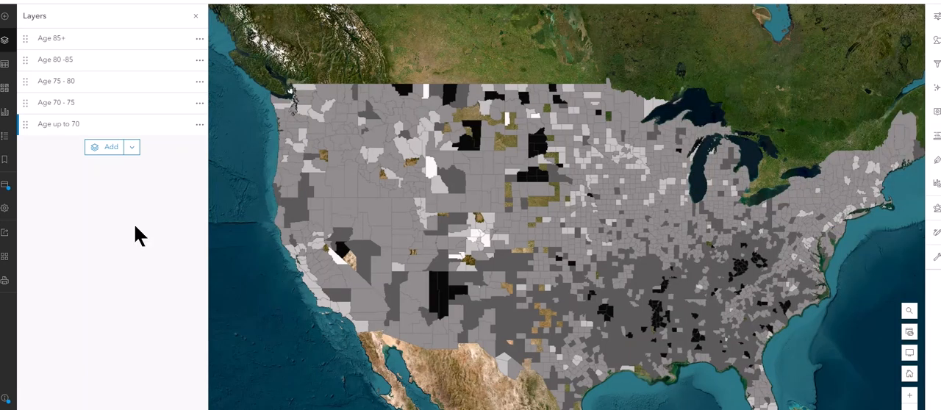
left_click(5, 191)
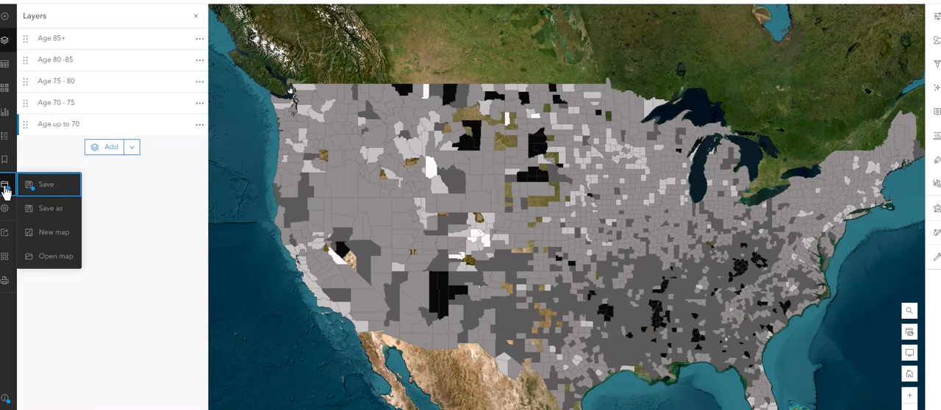
left_click(41, 187)
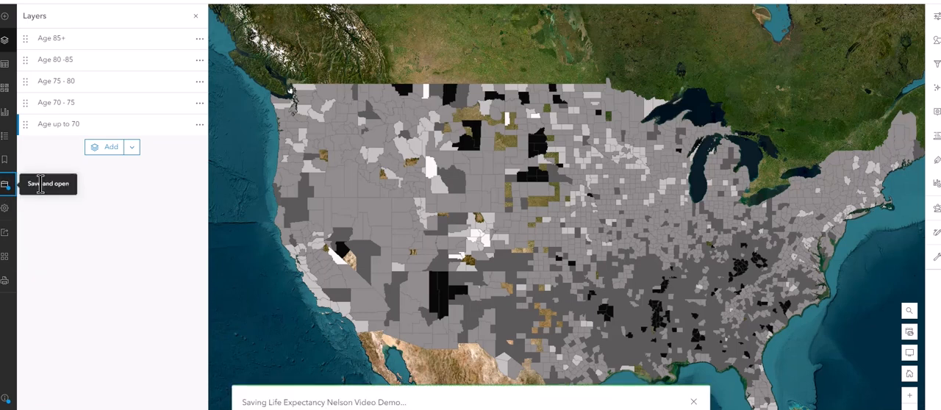
Step: Hide all five age-range layers, from Age 85+ through Age up to 70, leaving only the basemap
mouse_move(191, 49)
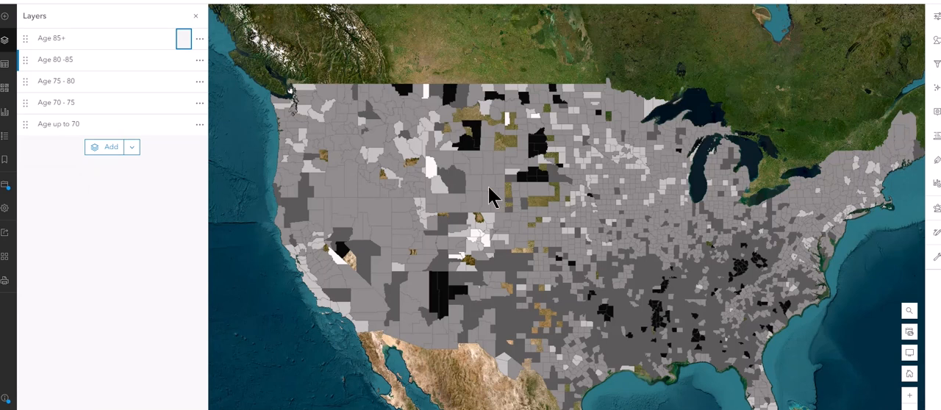
left_click(183, 42)
left_click(184, 60)
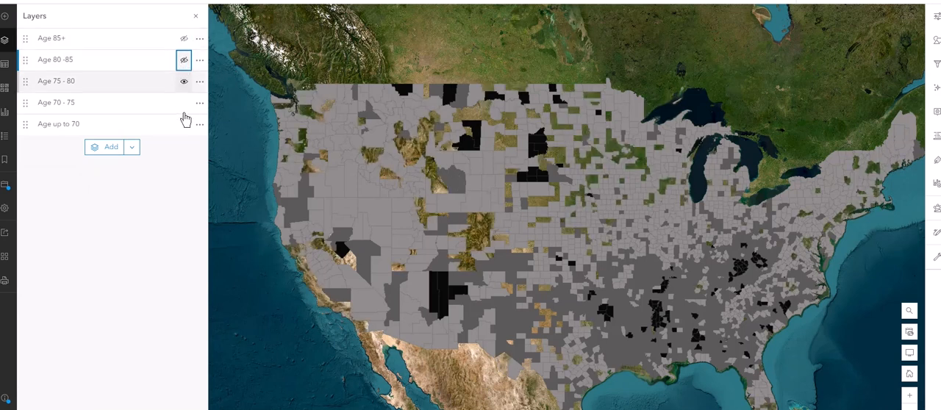
left_click(184, 81)
left_click(184, 102)
left_click(184, 123)
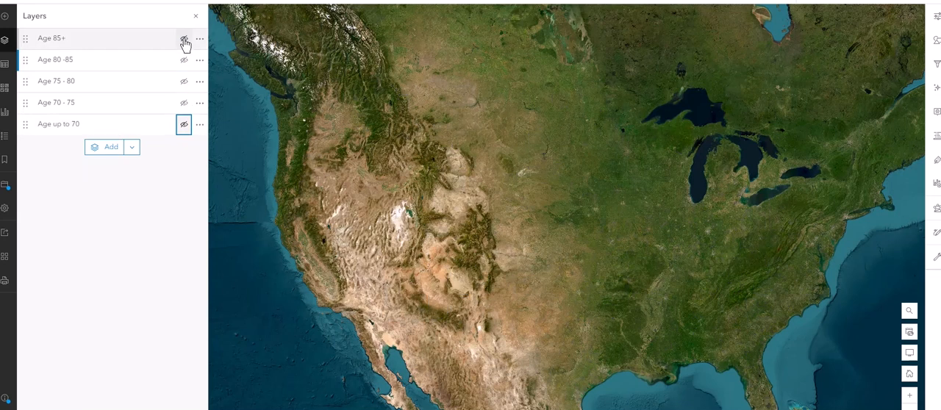
Step: Show the Age 85+, Age 80 -85, Age 75 - 80 and Age 70 - 75 layers in succession, hiding Age 85+ and Age 80 -85 again along the way
left_click(184, 39)
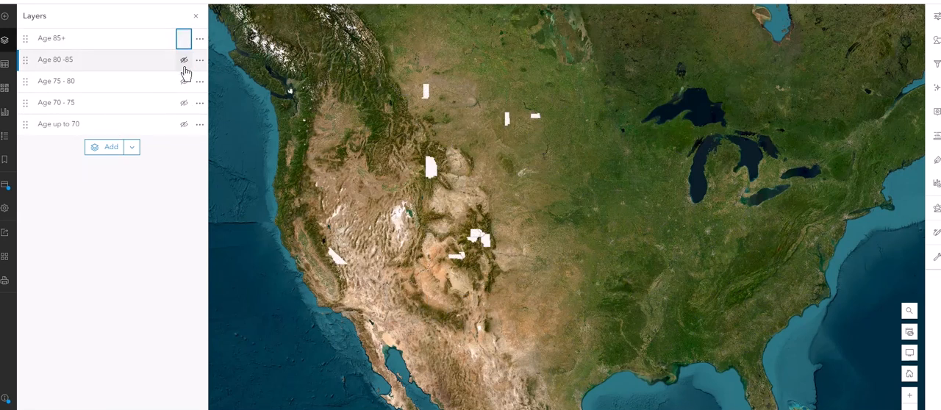
left_click(184, 62)
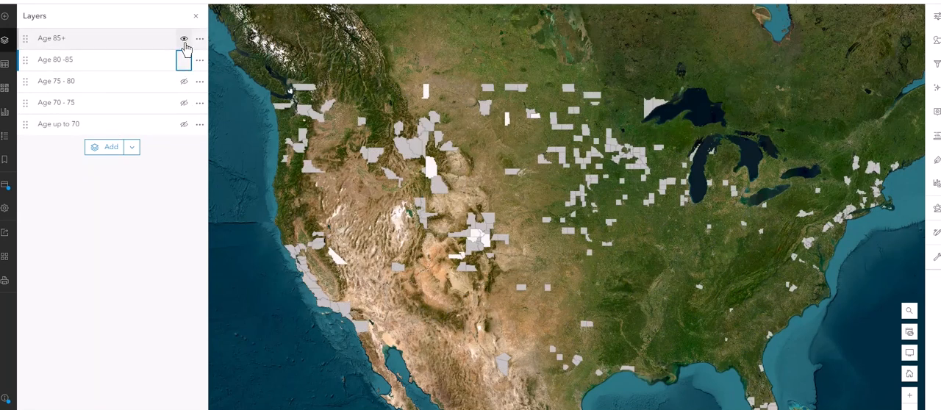
left_click(184, 41)
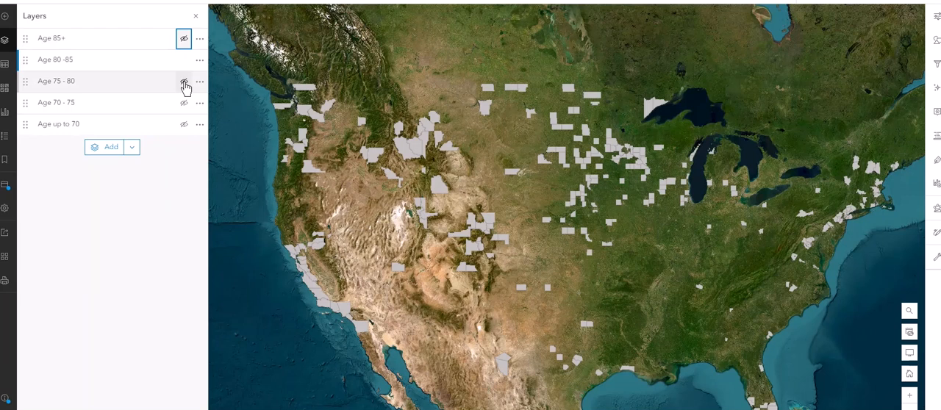
left_click(184, 83)
left_click(184, 62)
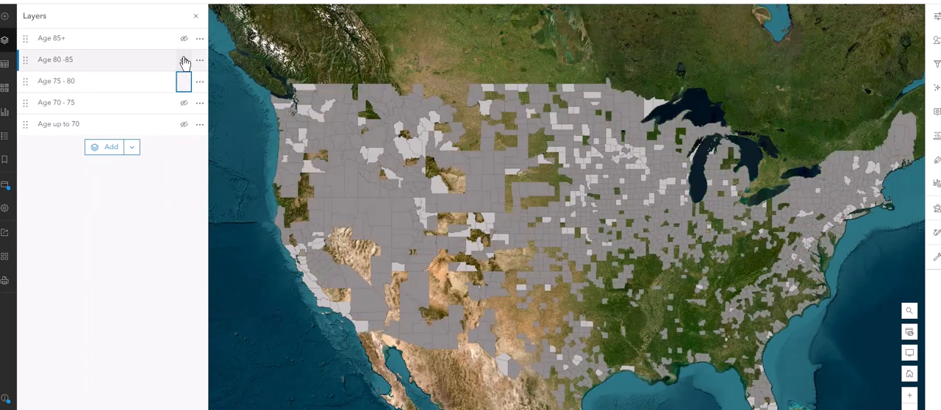
left_click(184, 106)
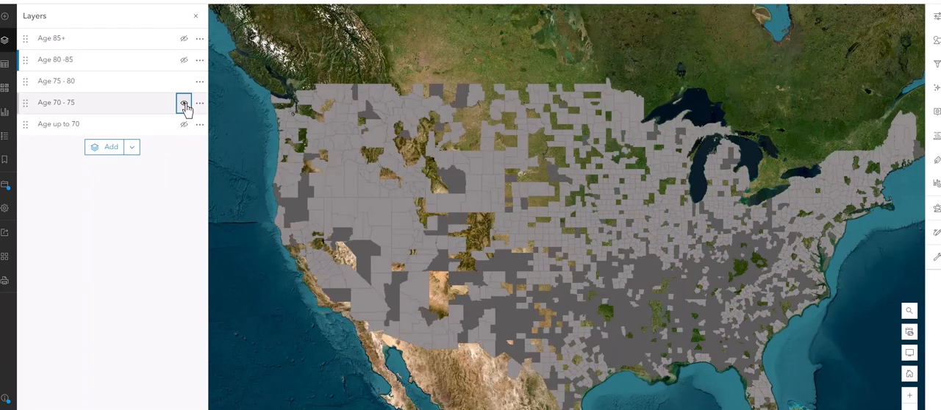
Step: Turn the Age up to 70, Age 80 -85 and Age 85+ layers back on
left_click(183, 126)
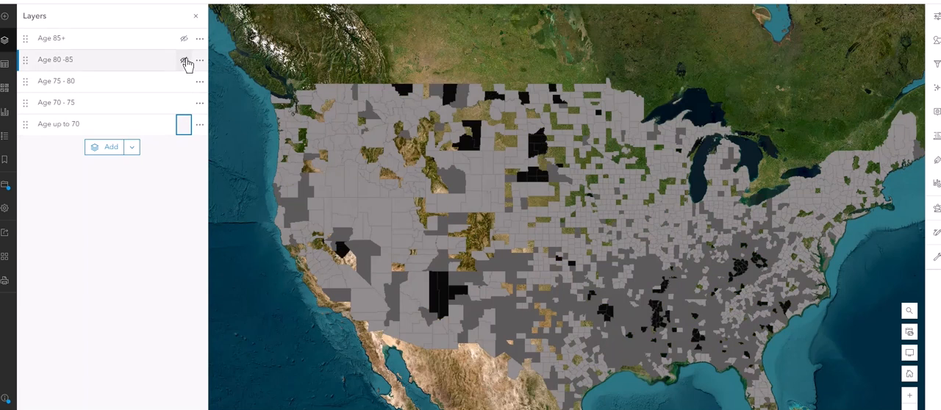
left_click(184, 60)
left_click(183, 41)
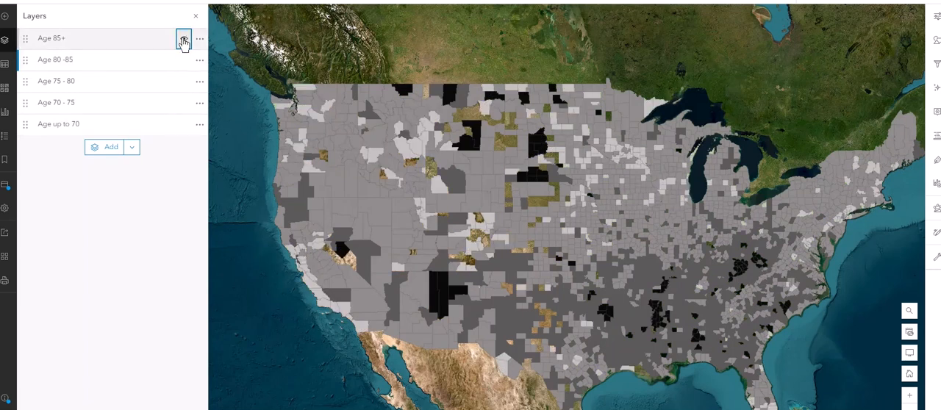